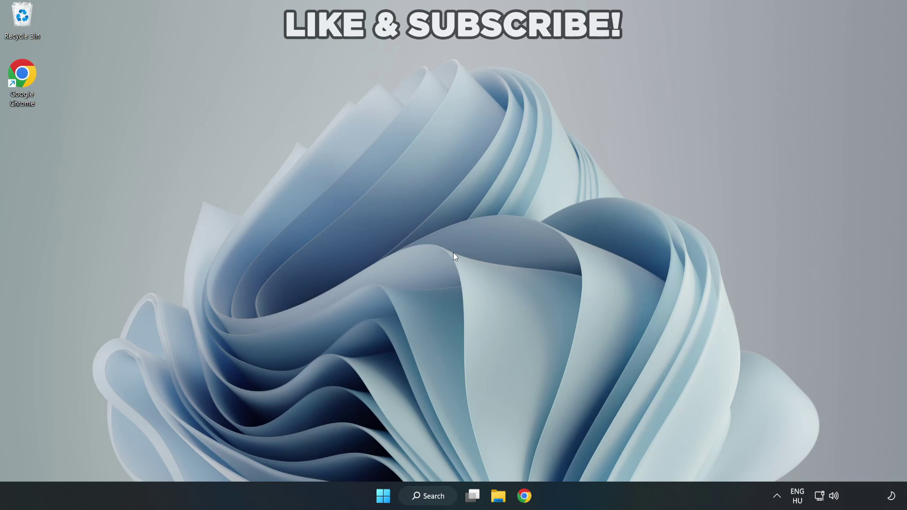
# Search Windows for 'device manager' and launch the Device Manager best match.
pyautogui.click(434, 499)
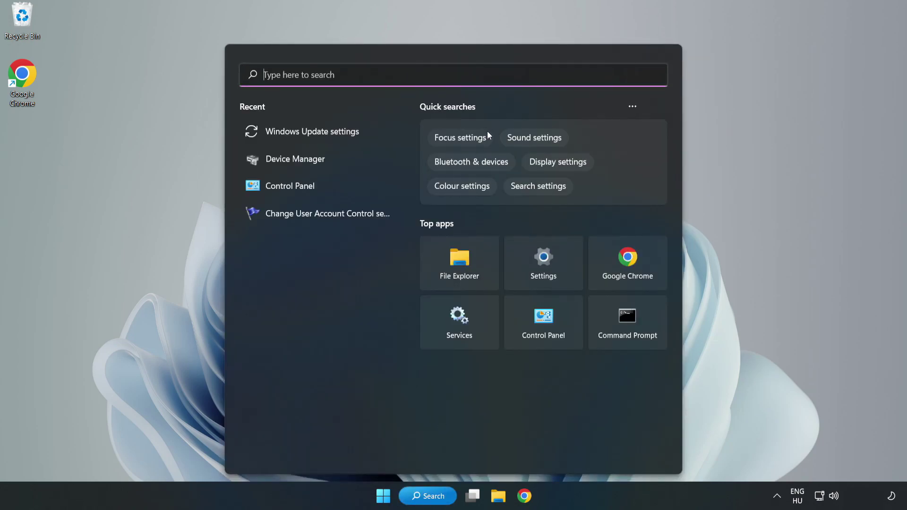
pyautogui.write('de')
pyautogui.write('vice m')
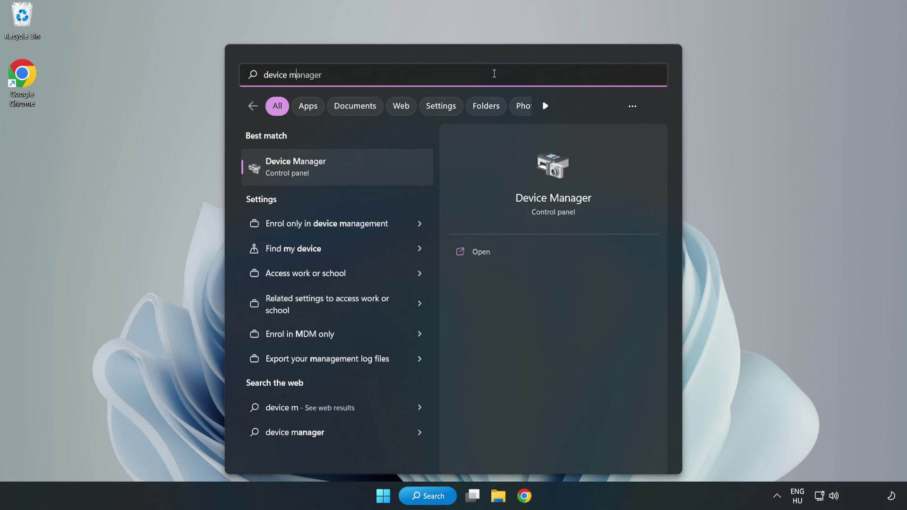
pyautogui.write('anager')
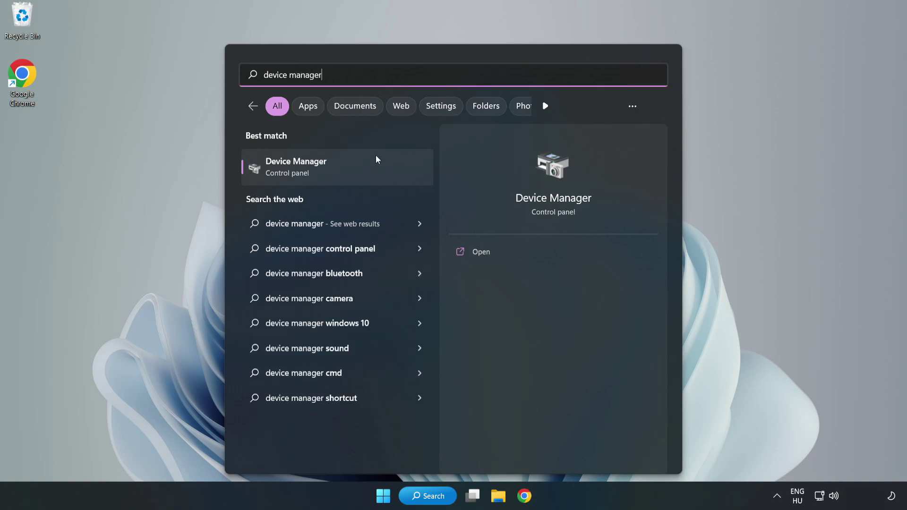
pyautogui.click(338, 175)
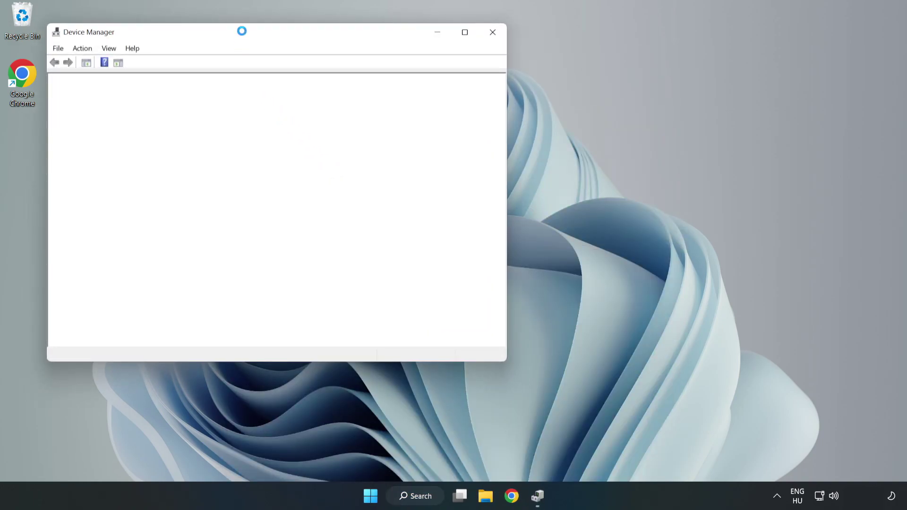
# Auto-search for a VMware SVGA 3D driver, confirm the best is installed, close Device Manager.
pyautogui.moveTo(242, 31); pyautogui.dragTo(405, 82)
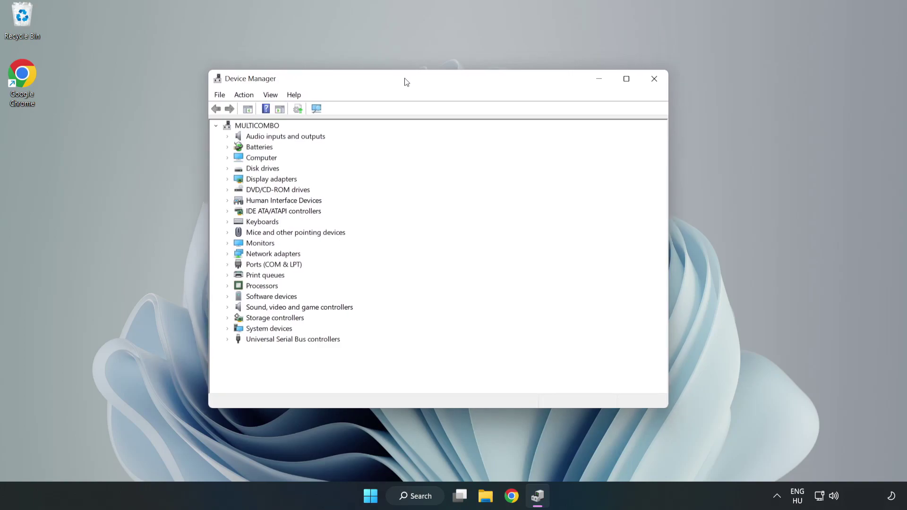
pyautogui.click(243, 180)
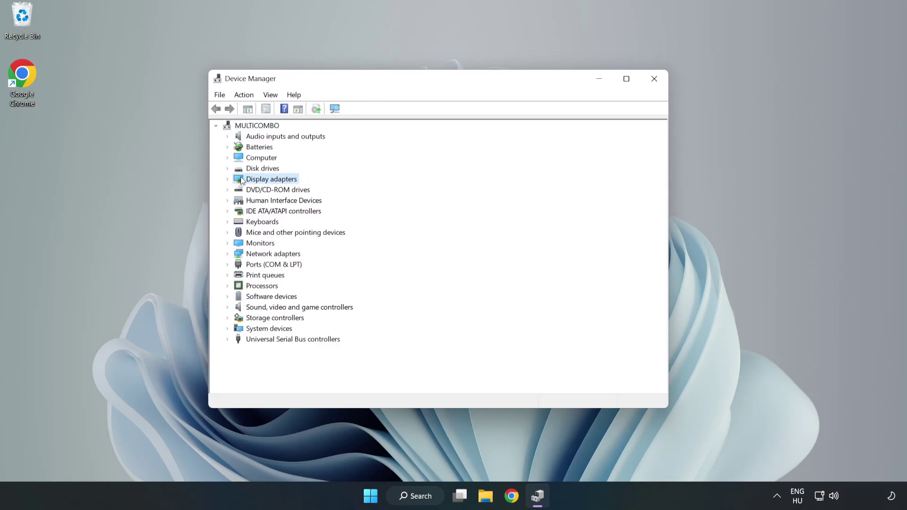
pyautogui.click(228, 180)
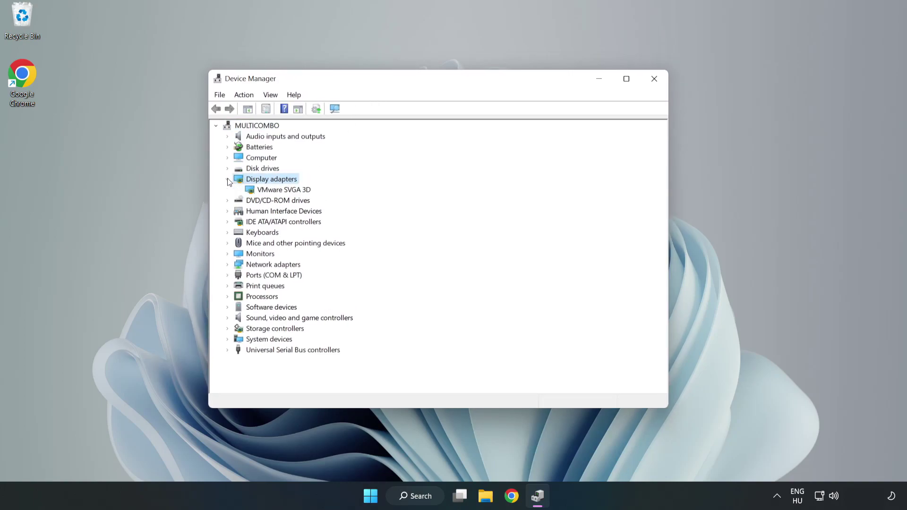
pyautogui.click(252, 191)
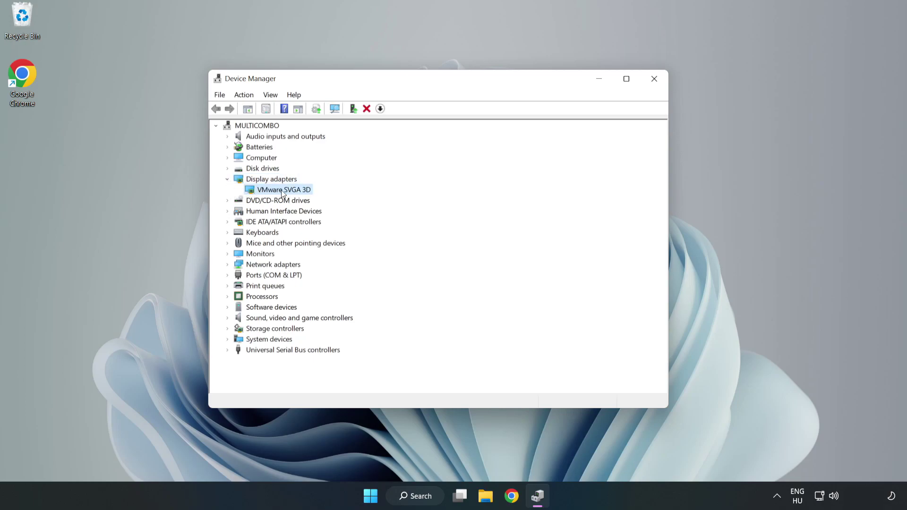
pyautogui.rightClick(281, 191)
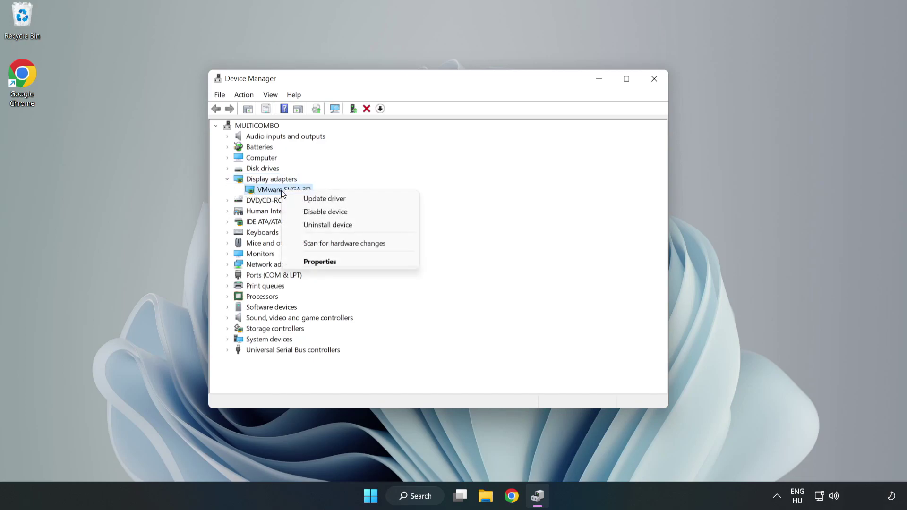
pyautogui.click(352, 200)
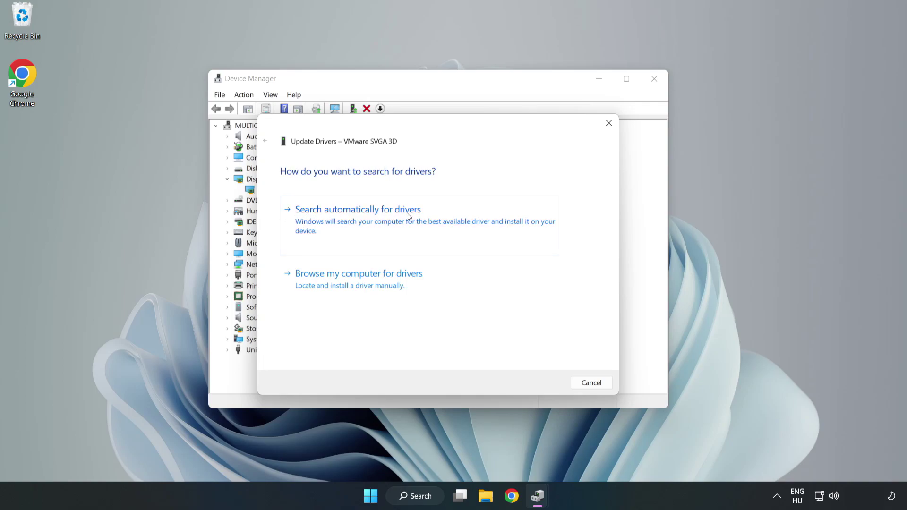
pyautogui.click(360, 217)
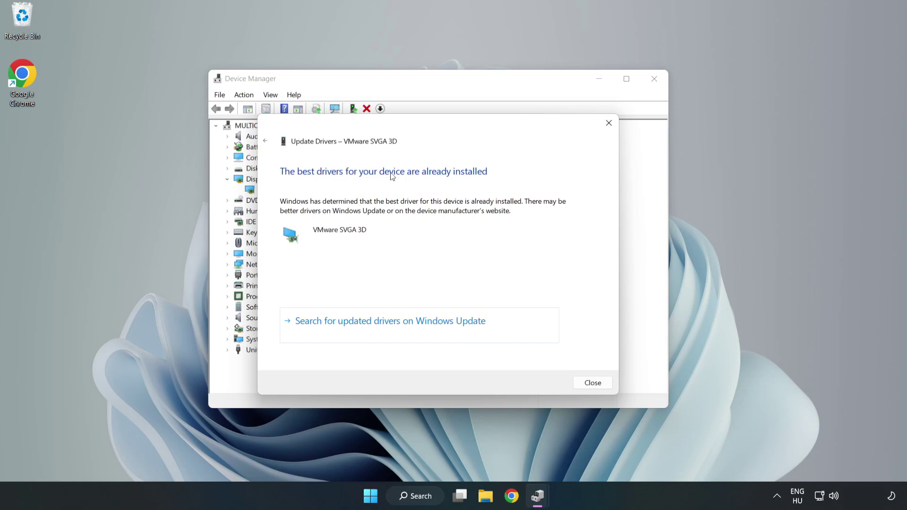
pyautogui.click(592, 383)
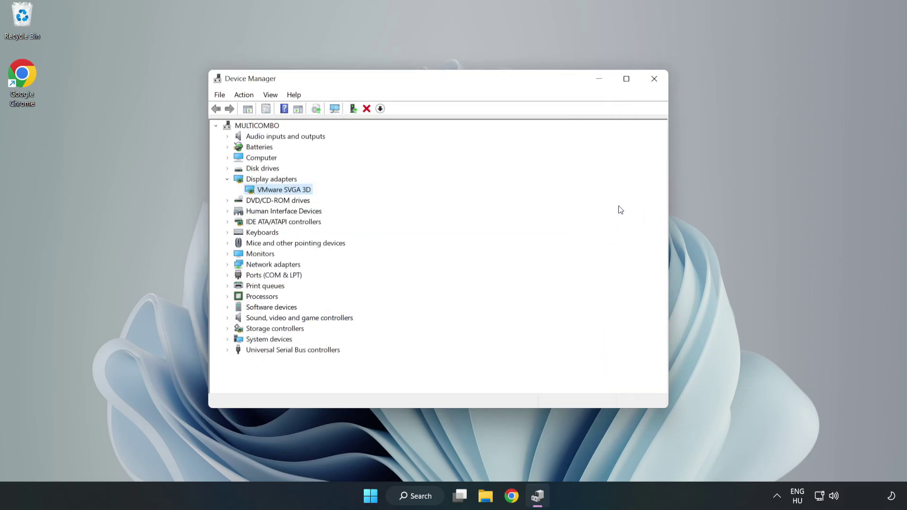
pyautogui.click(655, 83)
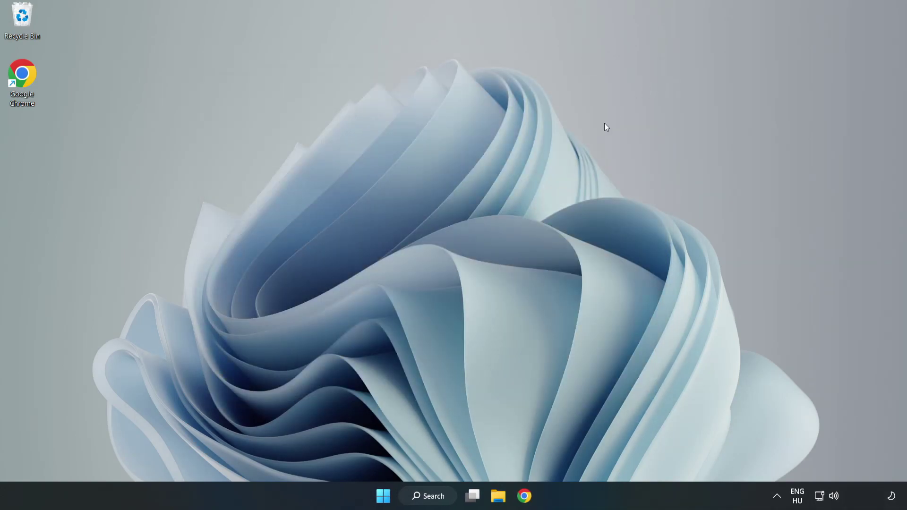
# Open Windows Update settings maximized and check for updates until it reports up to date.
pyautogui.click(429, 499)
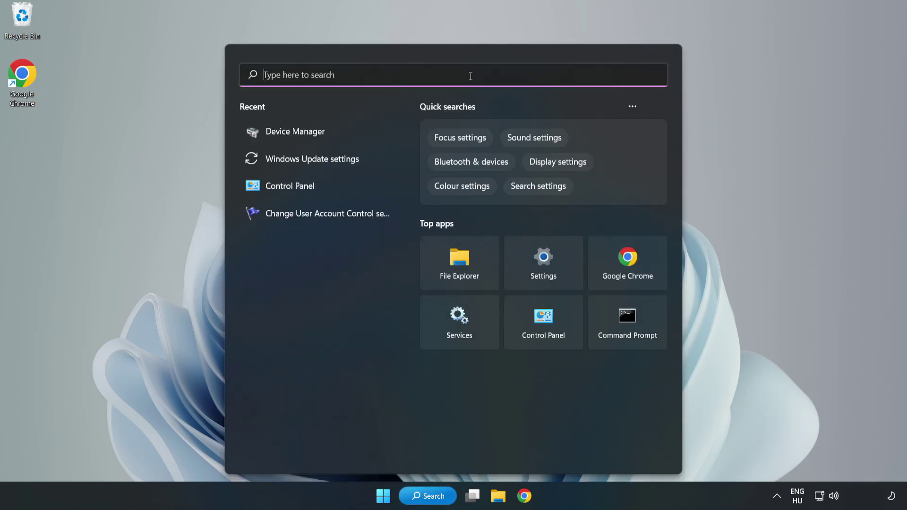
pyautogui.write('upda')
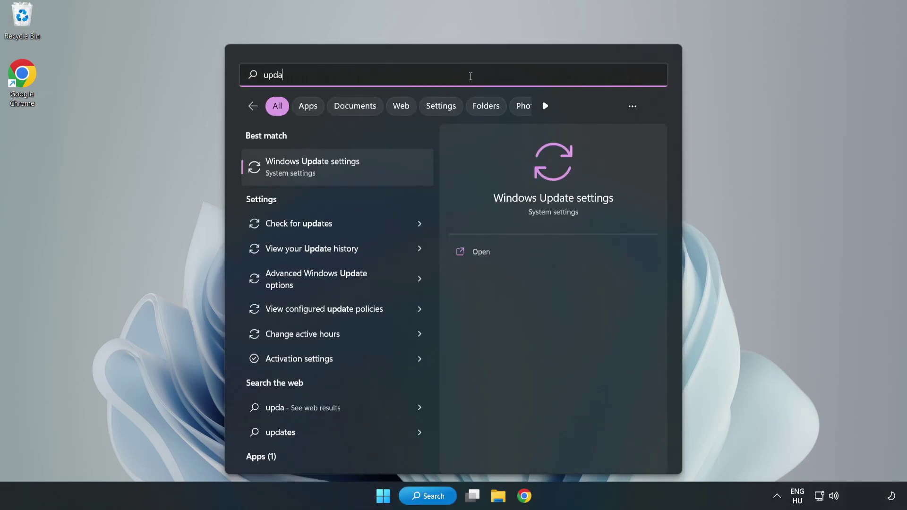
pyautogui.write('tes')
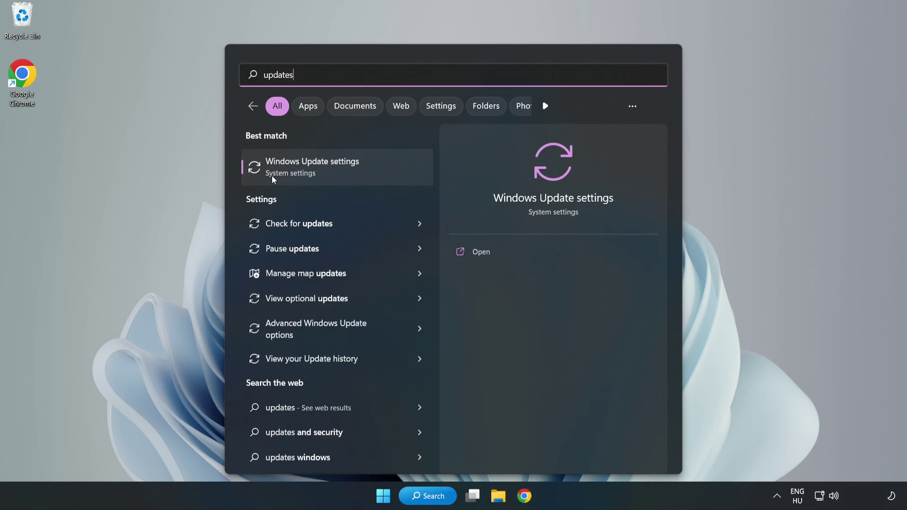
pyautogui.click(322, 168)
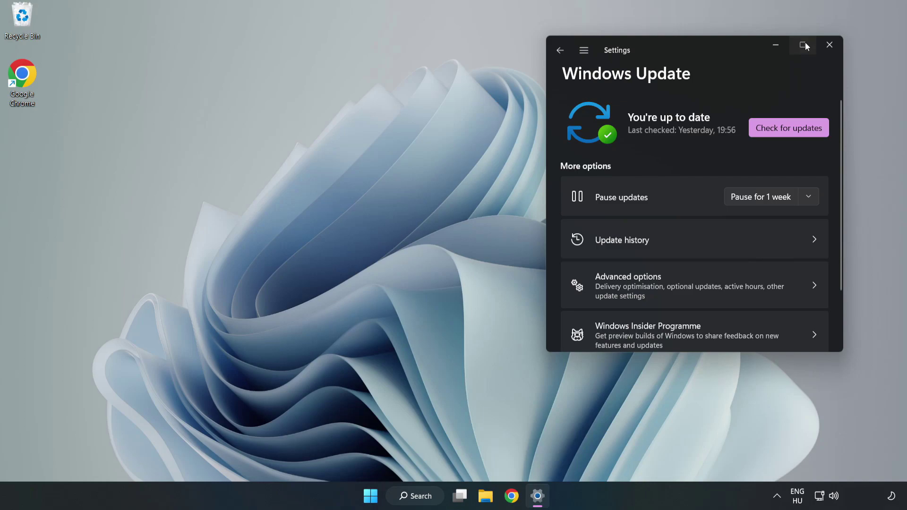
pyautogui.click(805, 42)
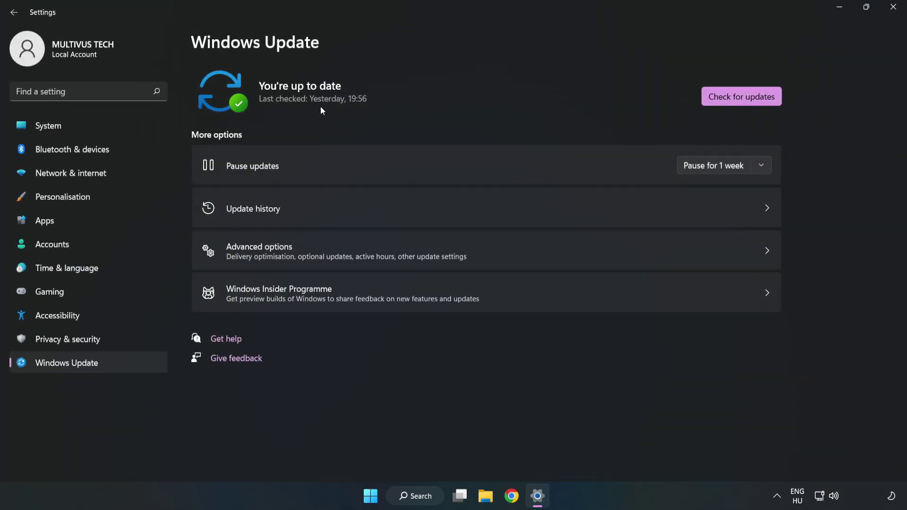
pyautogui.click(745, 99)
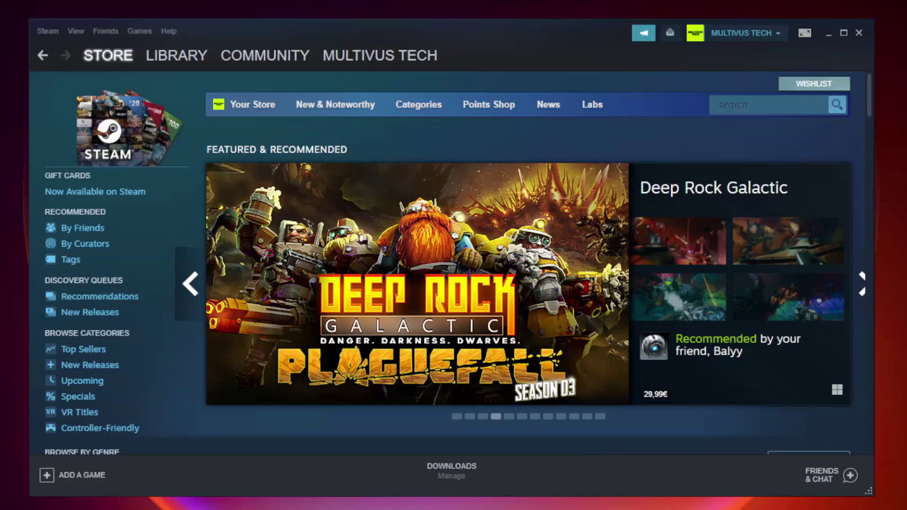
pyautogui.moveTo(177, 55)
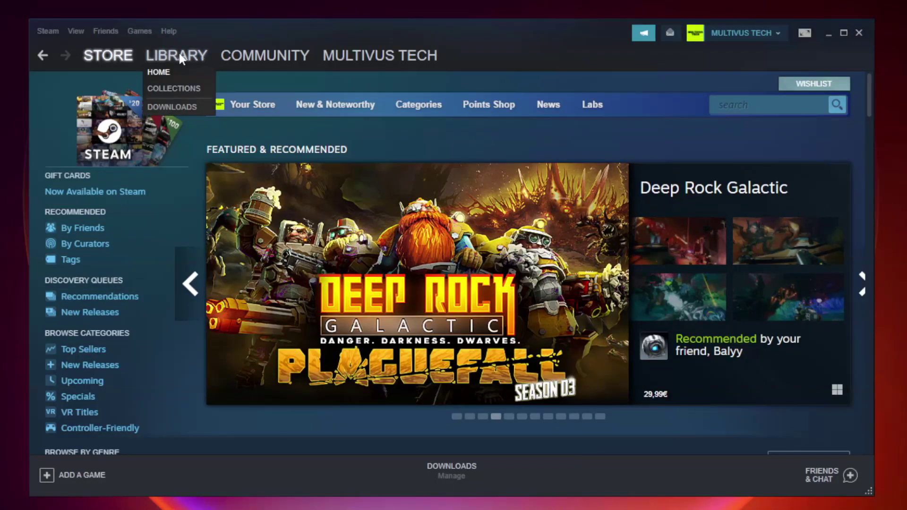
# Open the Properties of the non-working game, Unturned, from the Steam library.
pyautogui.click(177, 57)
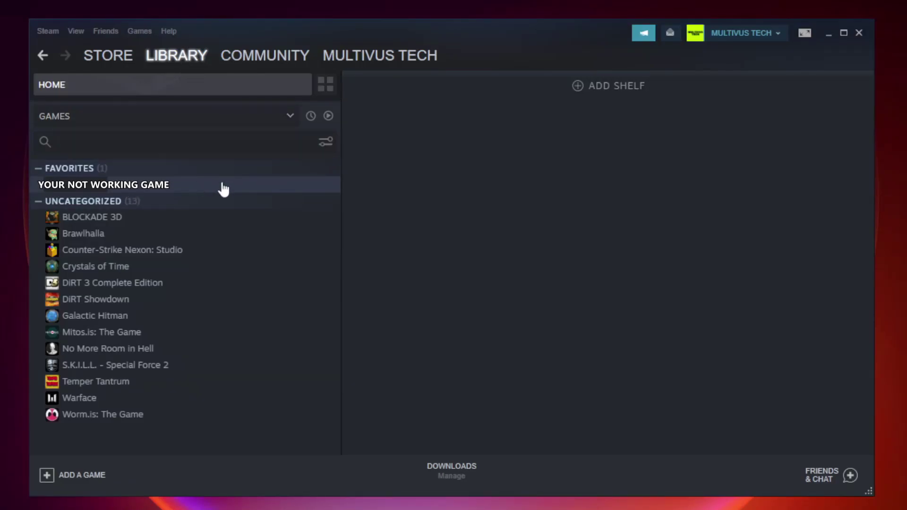
pyautogui.rightClick(197, 189)
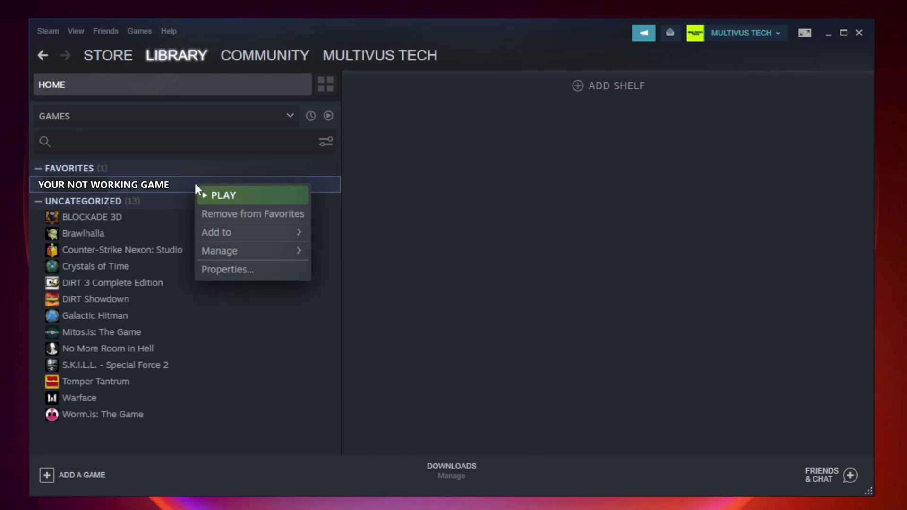
pyautogui.click(250, 269)
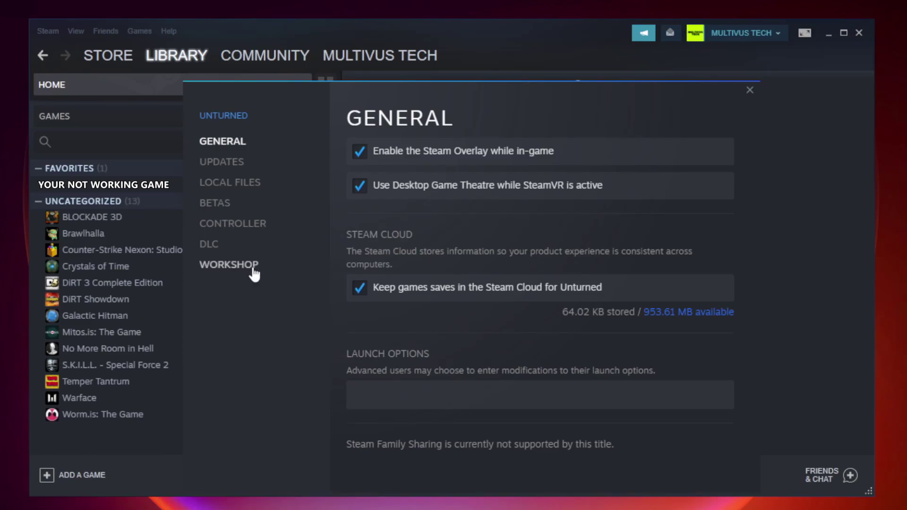
# Verify the integrity of Unturned's local files, with all 9192 files validated.
pyautogui.click(240, 189)
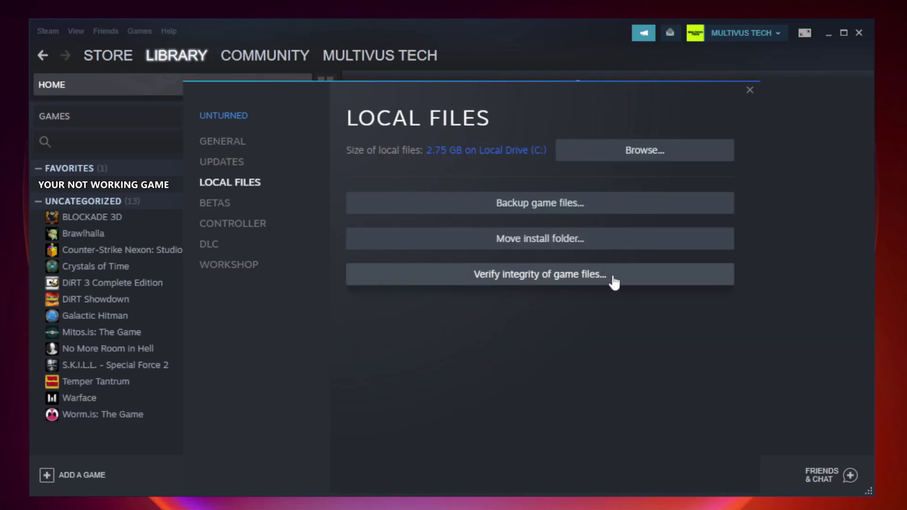
pyautogui.click(549, 280)
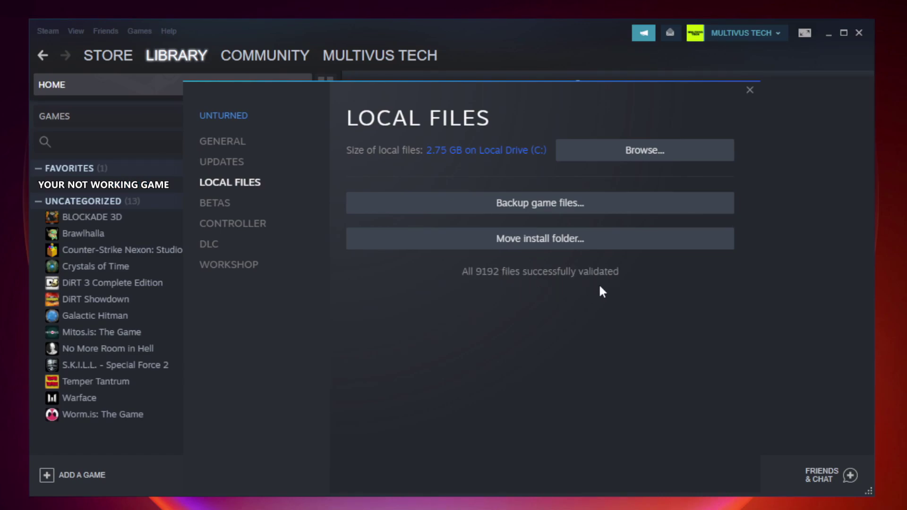
# Open the Properties dialog of the game shortcut in the install folder and move it into view.
pyautogui.click(647, 158)
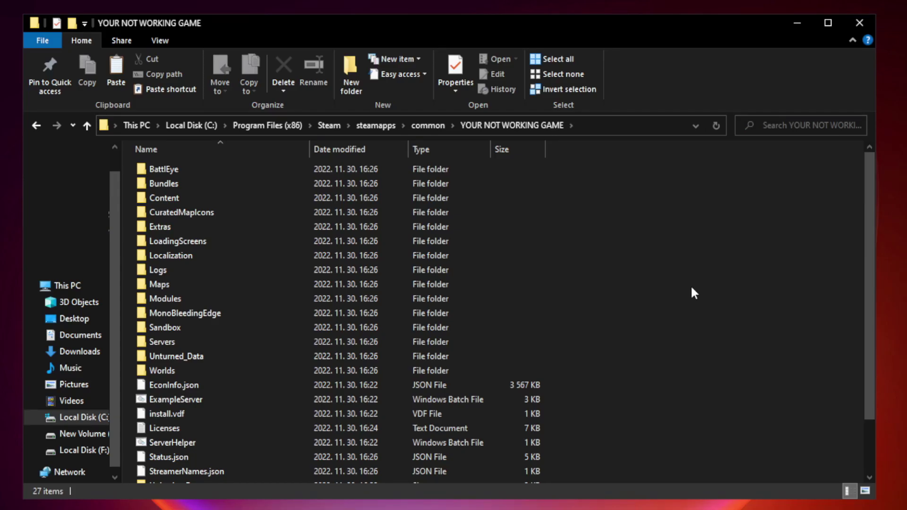
pyautogui.moveTo(870, 247); pyautogui.dragTo(872, 331)
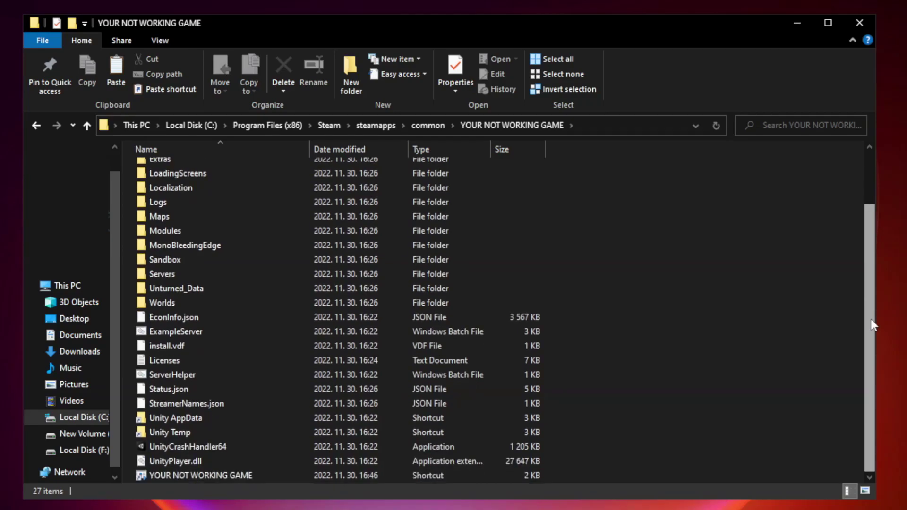
pyautogui.click(361, 476)
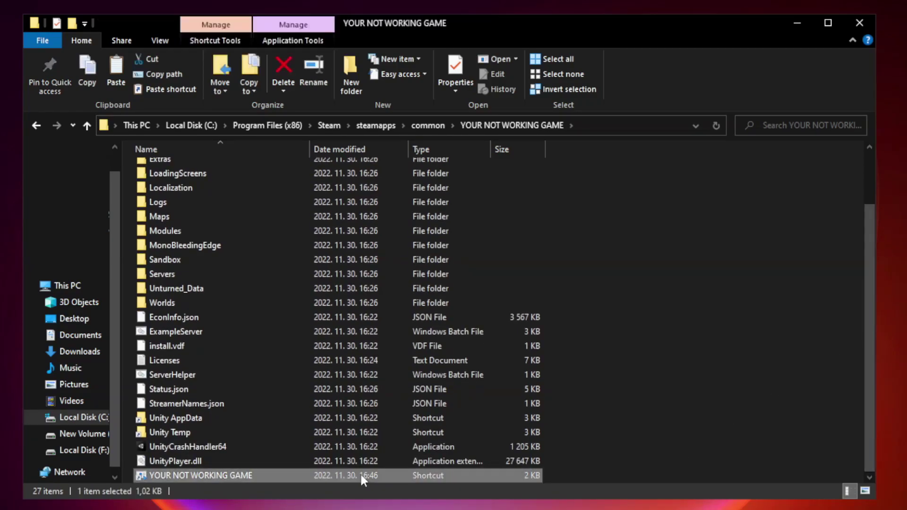
pyautogui.rightClick(307, 476)
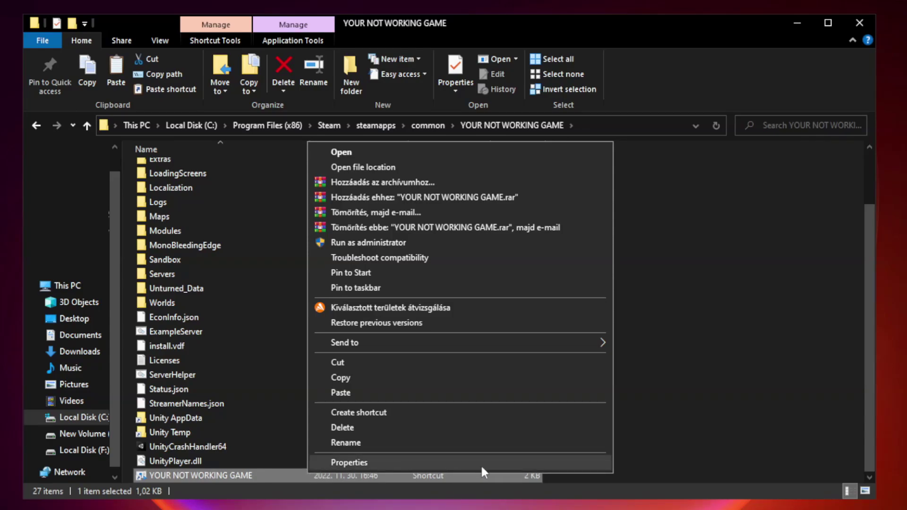
pyautogui.click(456, 462)
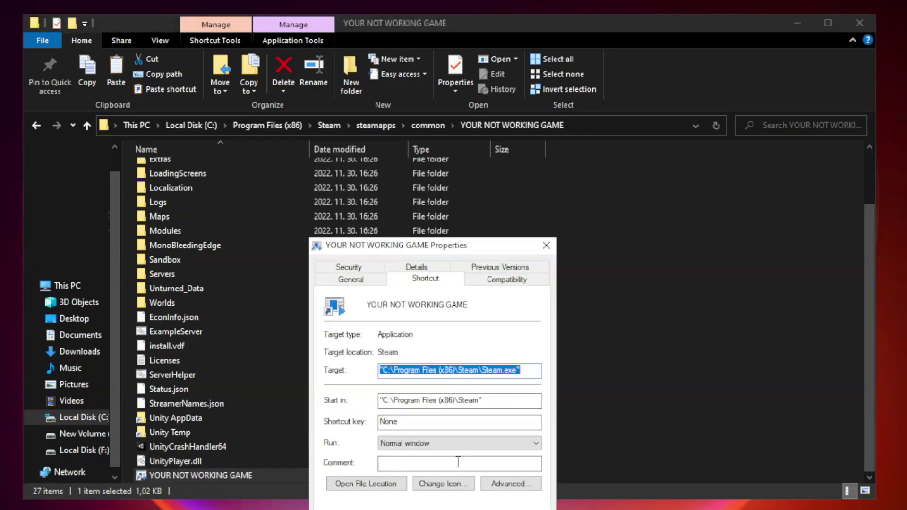
pyautogui.moveTo(451, 251); pyautogui.dragTo(451, 107)
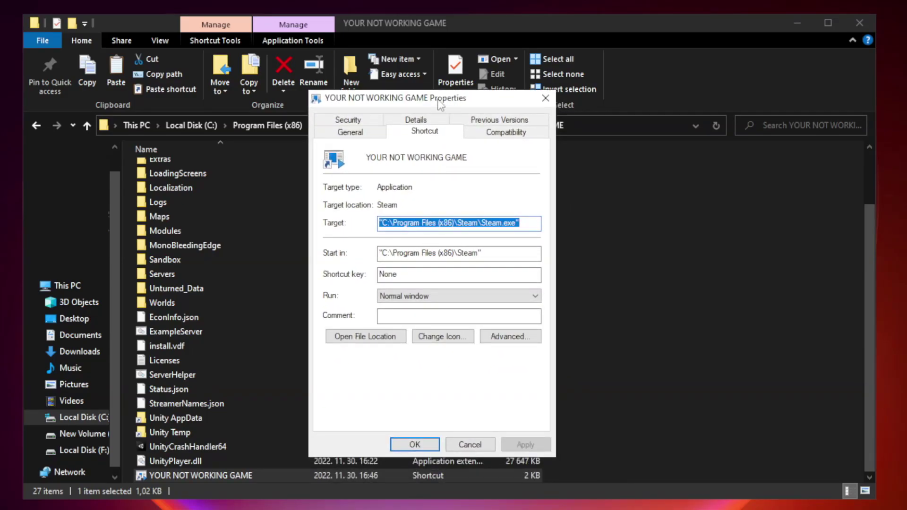
# Apply Windows 8 compatibility mode, disabled fullscreen optimizations and run-as-administrator to the shortcut.
pyautogui.click(506, 132)
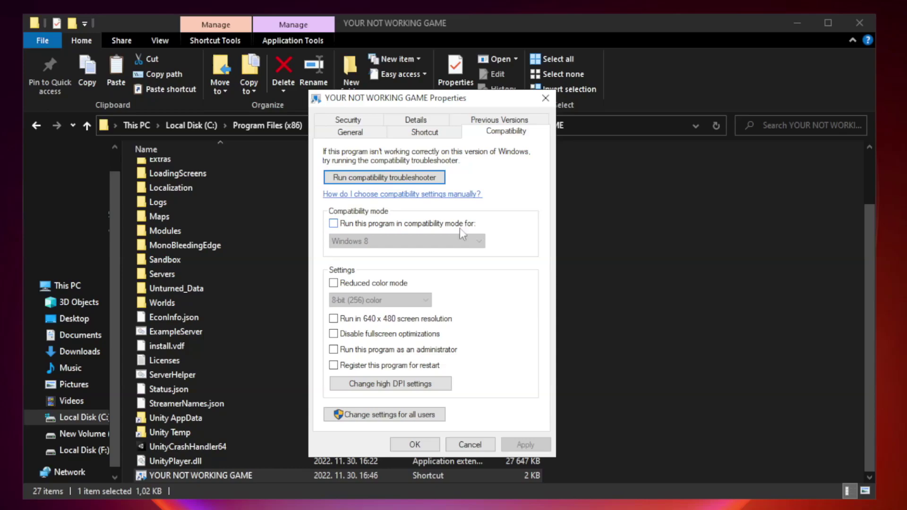
pyautogui.click(362, 226)
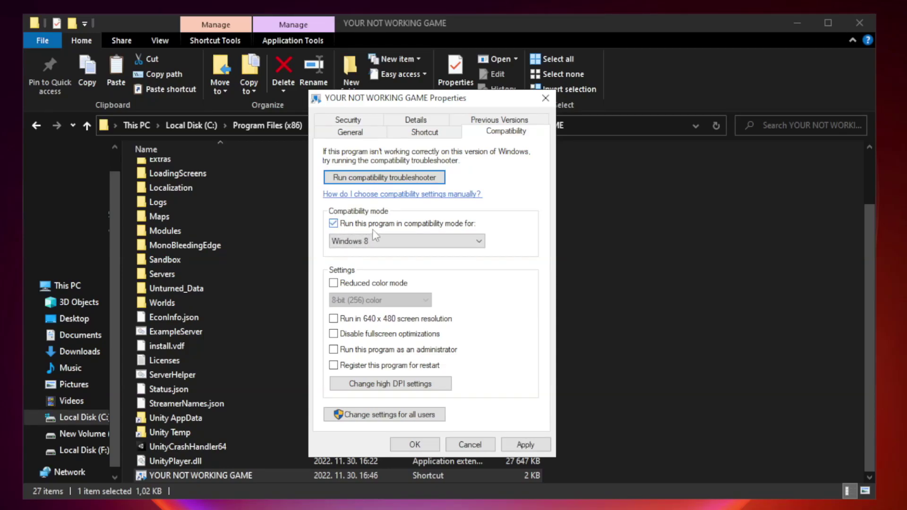
pyautogui.click(404, 243)
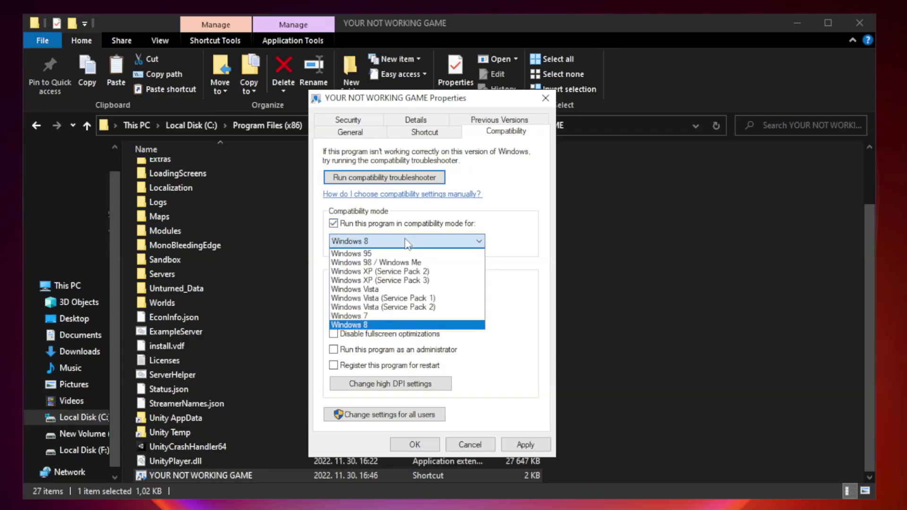
pyautogui.click(382, 327)
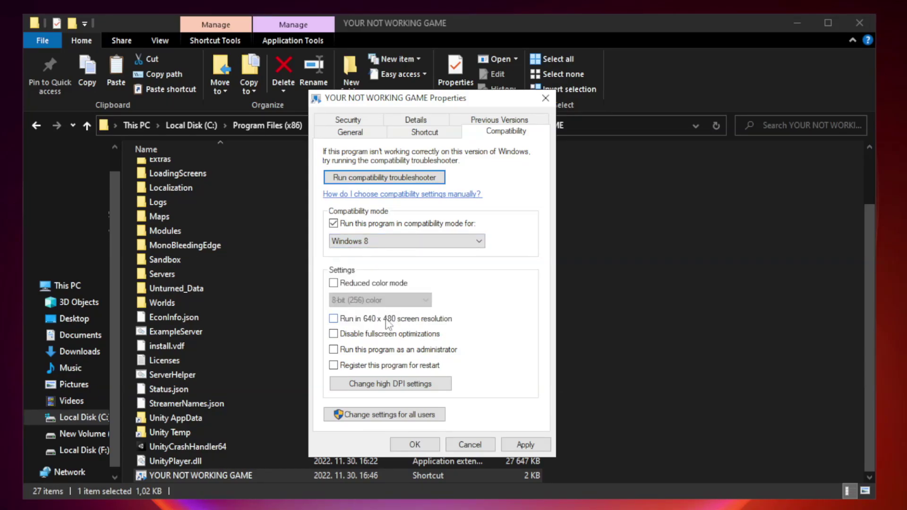
pyautogui.click(354, 340)
pyautogui.click(359, 356)
pyautogui.click(534, 447)
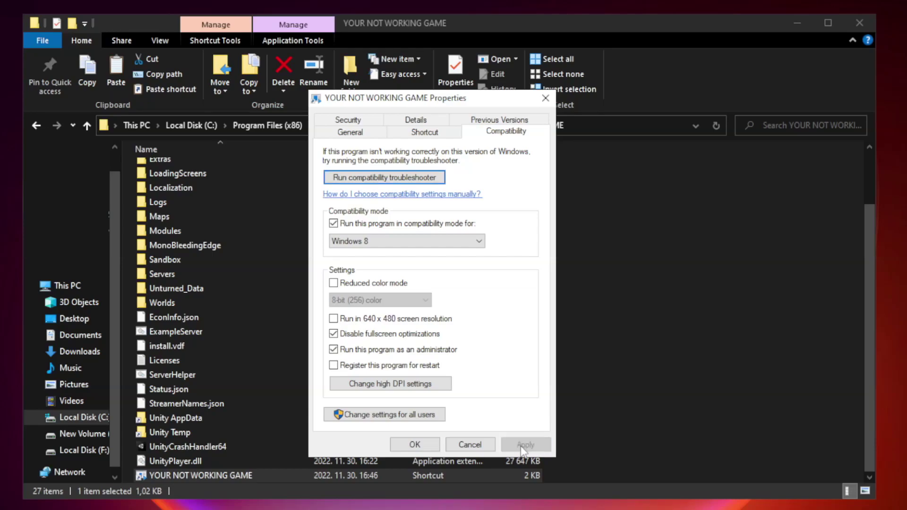
pyautogui.click(415, 445)
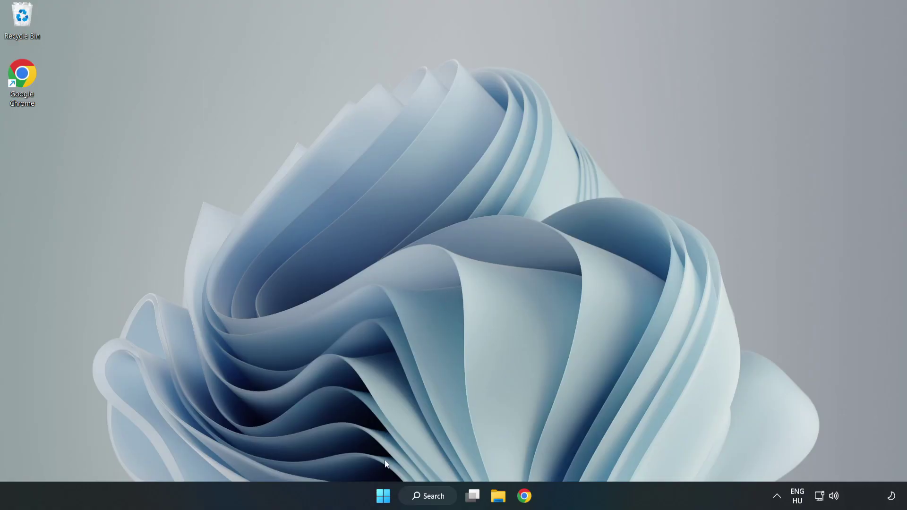
# Open Task Manager's startup apps list and disable Cortana.
pyautogui.rightClick(383, 498)
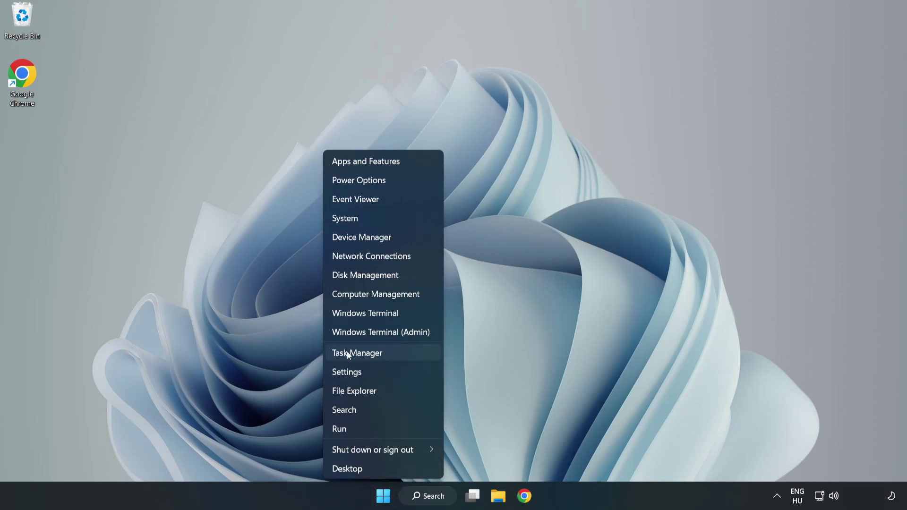
pyautogui.click(381, 353)
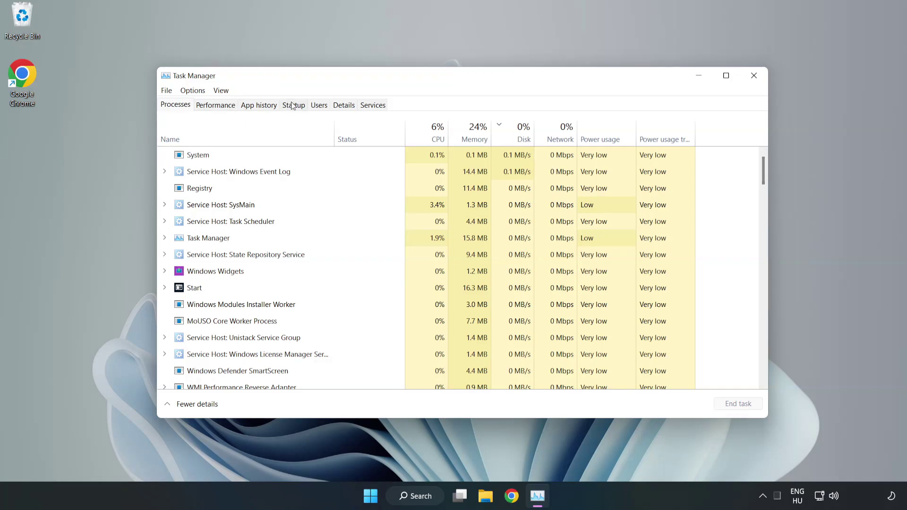
pyautogui.click(295, 108)
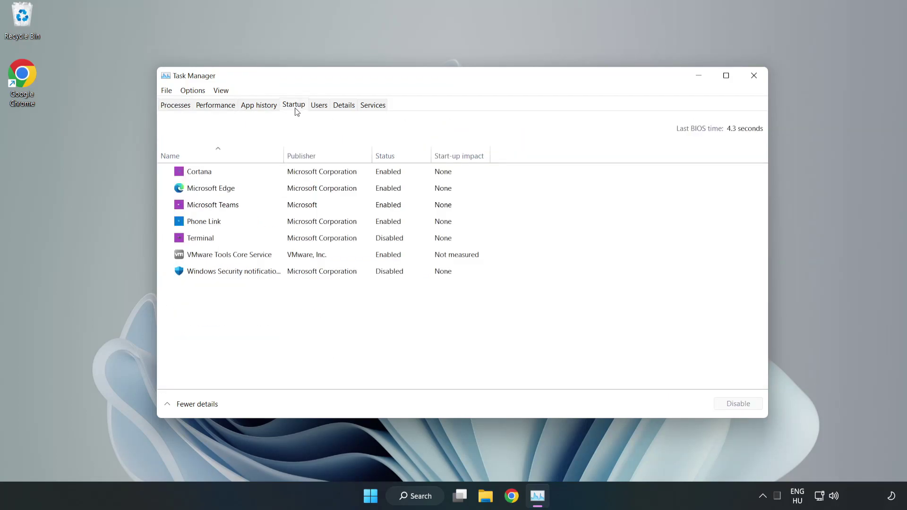
pyautogui.click(312, 178)
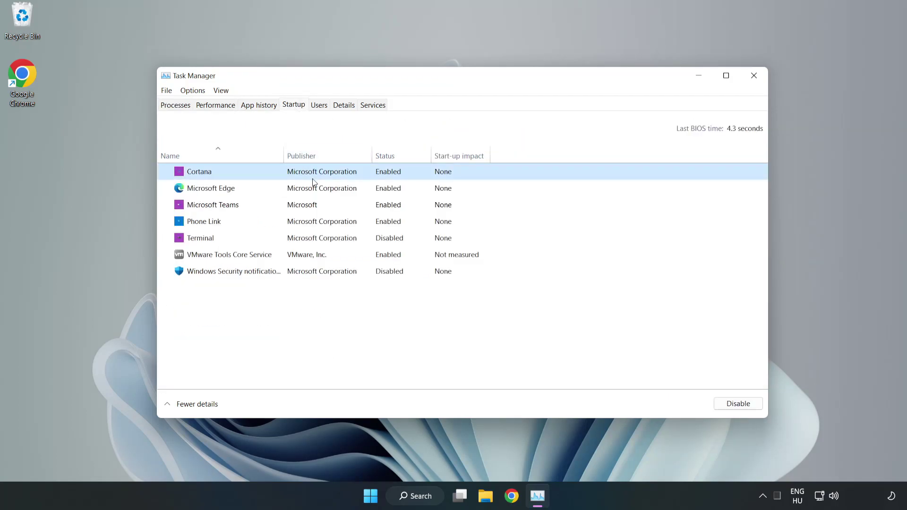
pyautogui.click(736, 406)
# Disable Microsoft Edge, Microsoft Teams and Phone Link at startup, then close Task Manager.
pyautogui.click(392, 187)
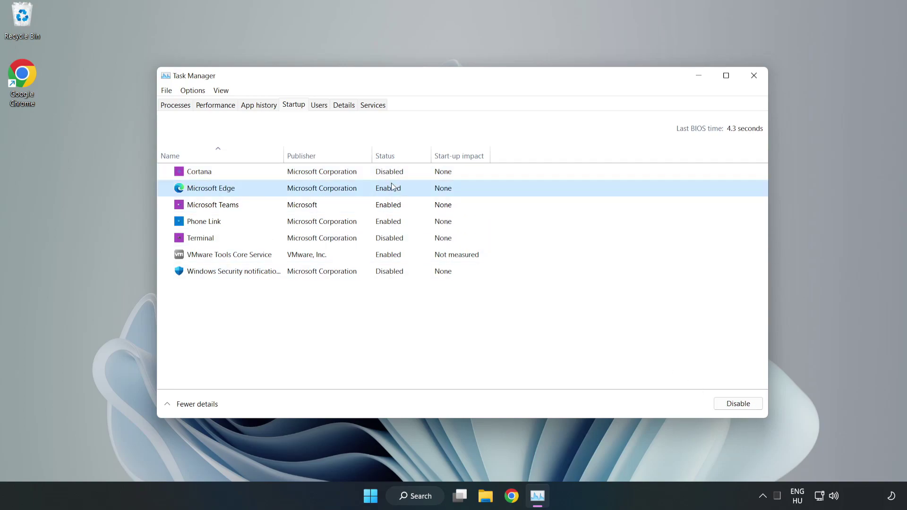
pyautogui.click(737, 404)
pyautogui.click(319, 207)
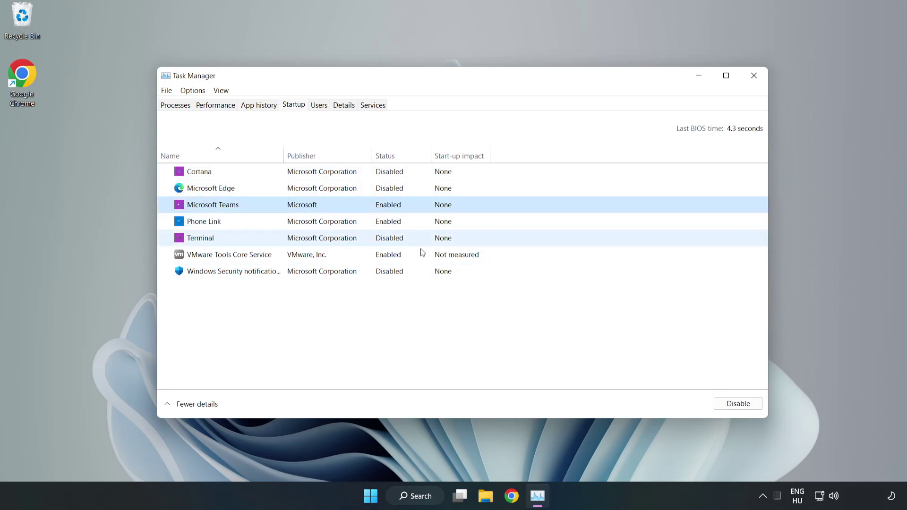
pyautogui.click(738, 405)
pyautogui.click(302, 222)
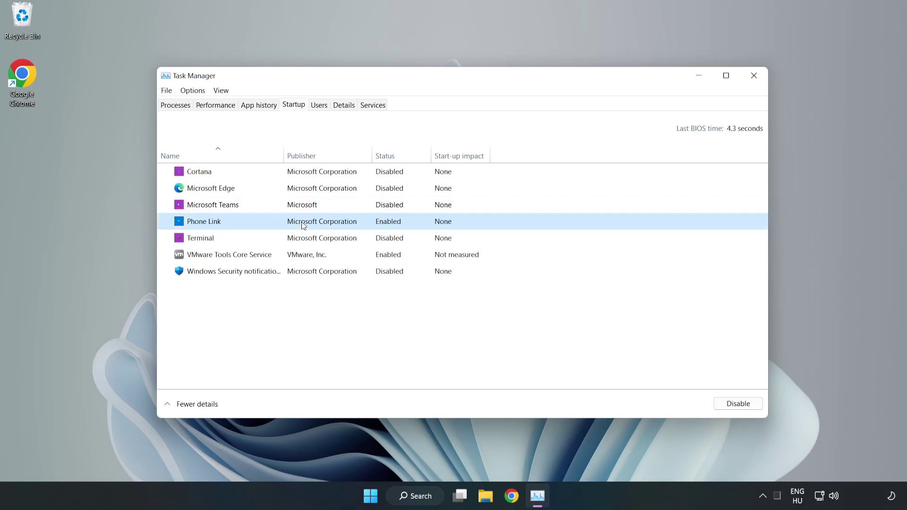
pyautogui.click(756, 408)
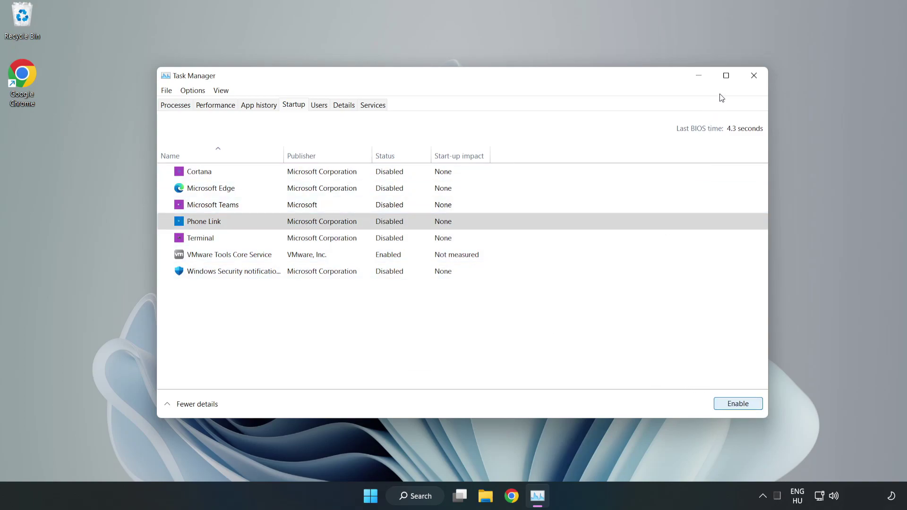
pyautogui.click(755, 78)
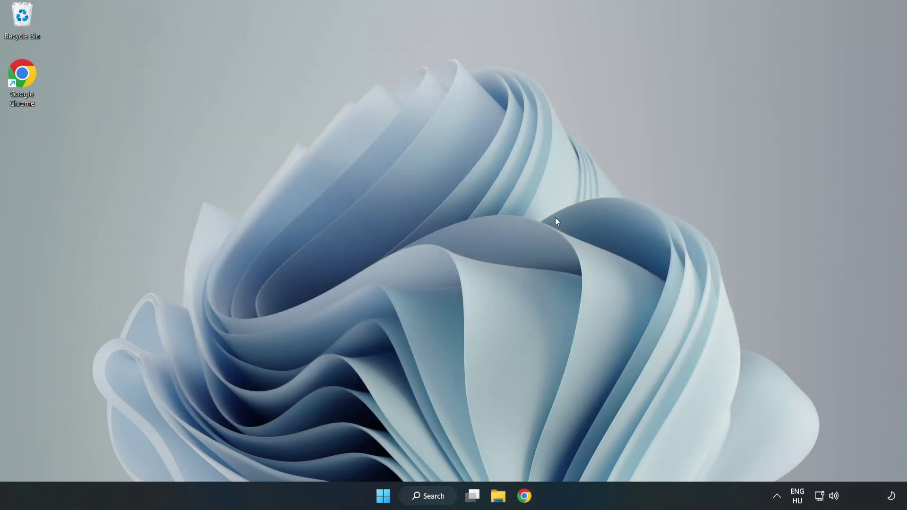
# Download the DirectX End-User Runtime Web Installer in Chrome and run dxwebsetup.exe.
pyautogui.click(524, 497)
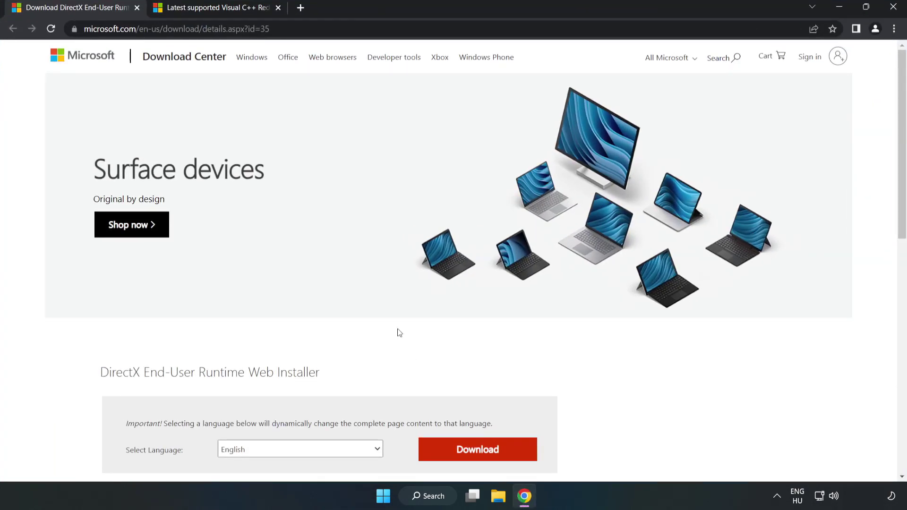
pyautogui.click(106, 29)
pyautogui.click(312, 28)
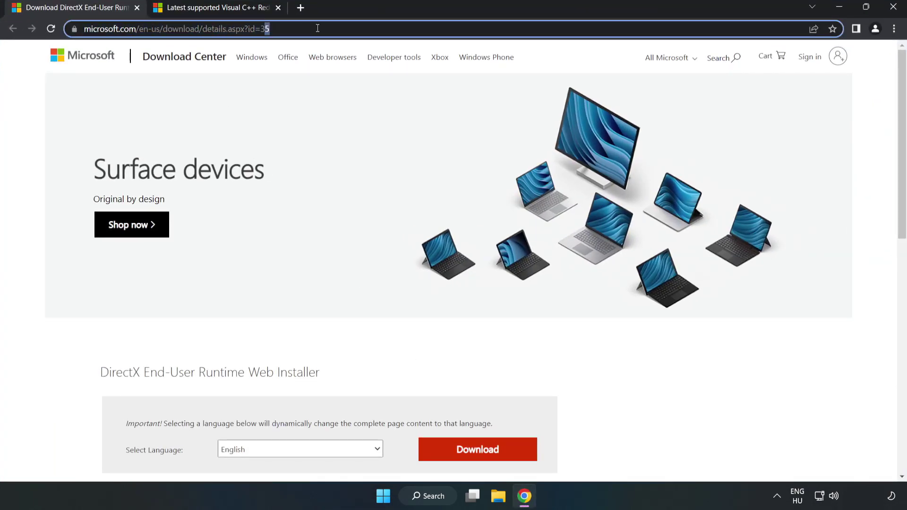
pyautogui.click(37, 109)
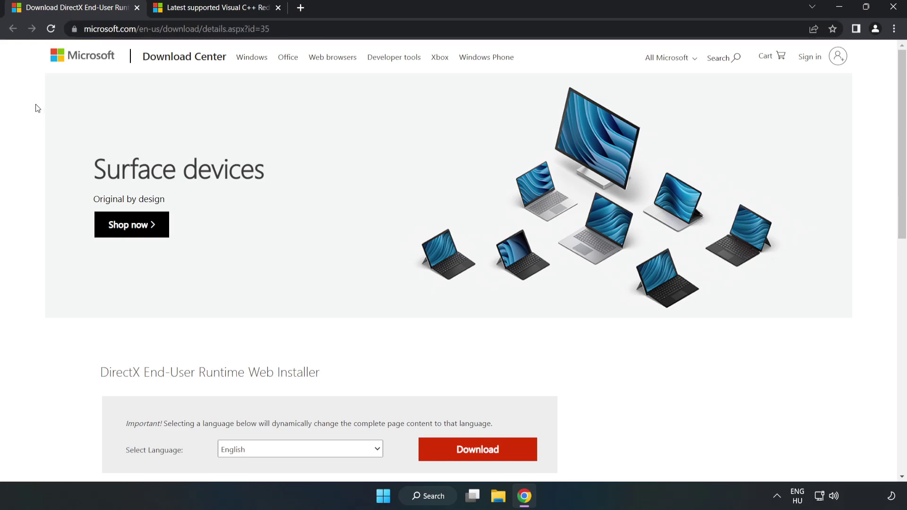
pyautogui.scroll(-2, 37, 108)
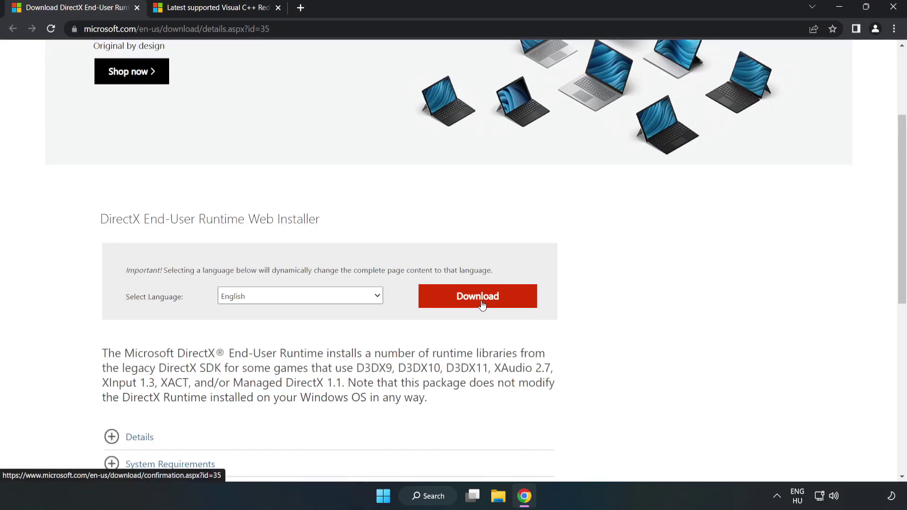
pyautogui.click(481, 305)
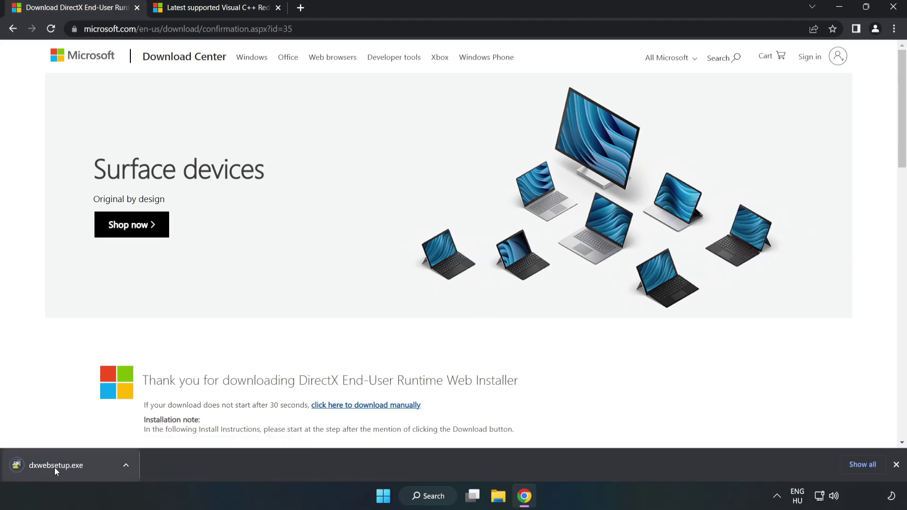
pyautogui.click(66, 465)
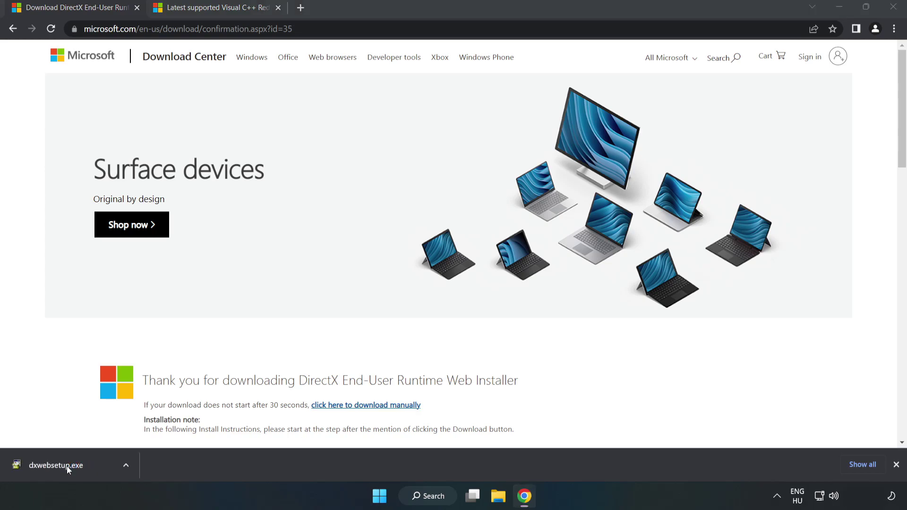
# Accept the DirectX license, decline the Bing Bar, and finish once DirectX is reported current.
pyautogui.moveTo(205, 73); pyautogui.dragTo(441, 153)
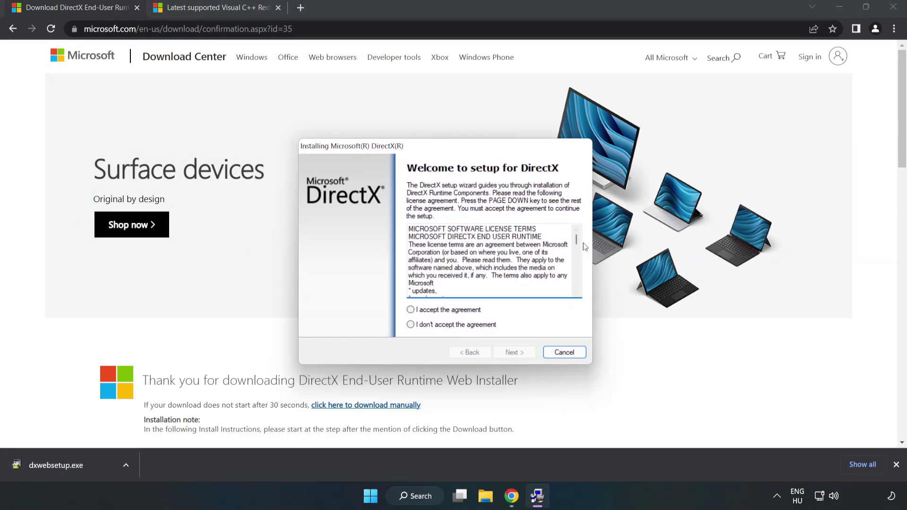
pyautogui.moveTo(577, 241); pyautogui.dragTo(569, 291)
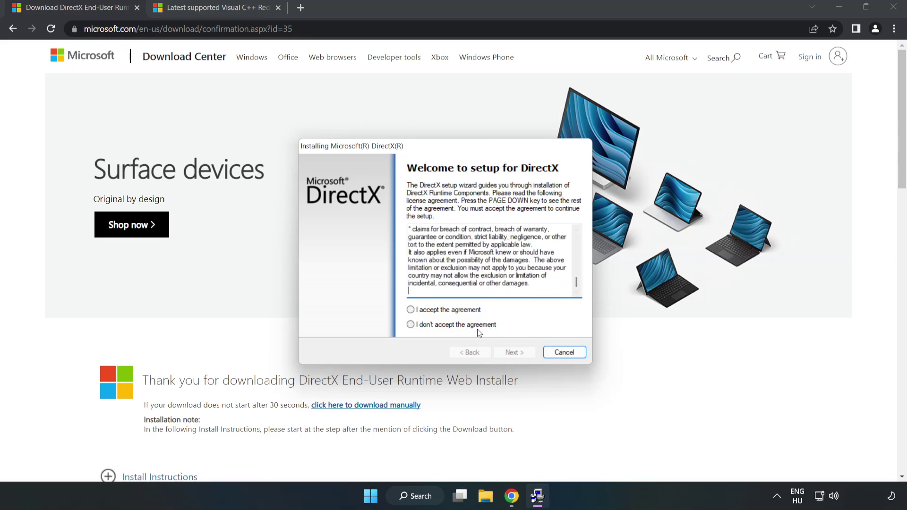
pyautogui.click(420, 315)
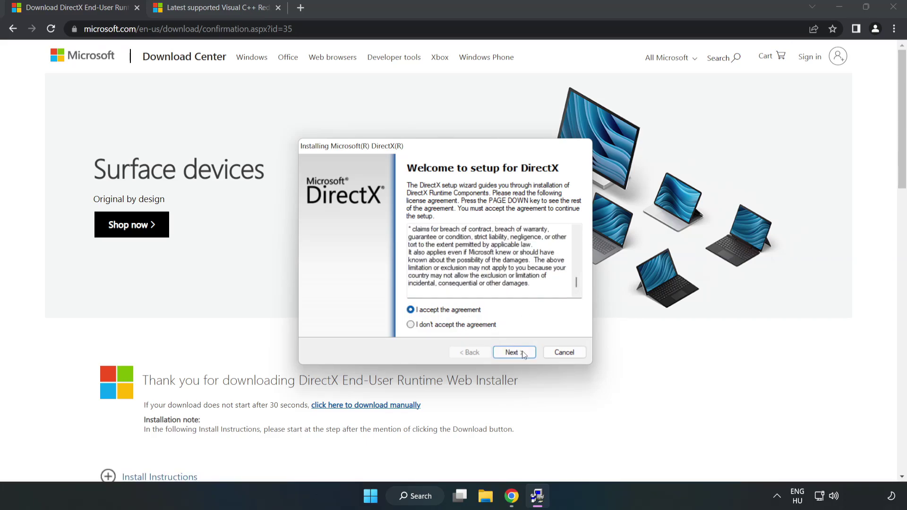
pyautogui.click(516, 353)
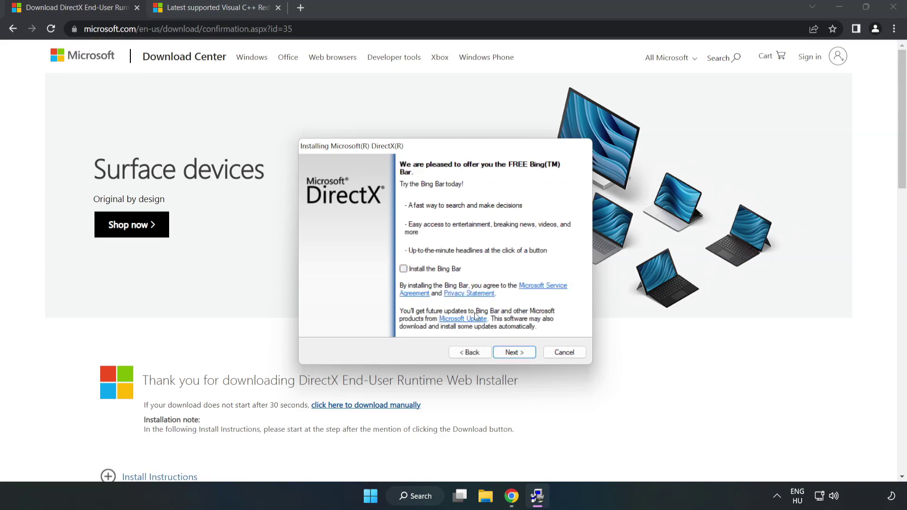
pyautogui.click(521, 353)
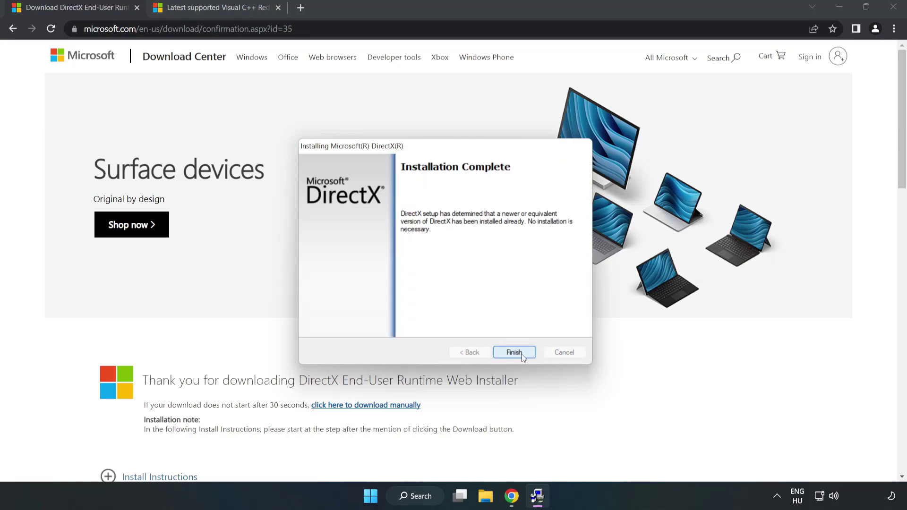
pyautogui.click(520, 354)
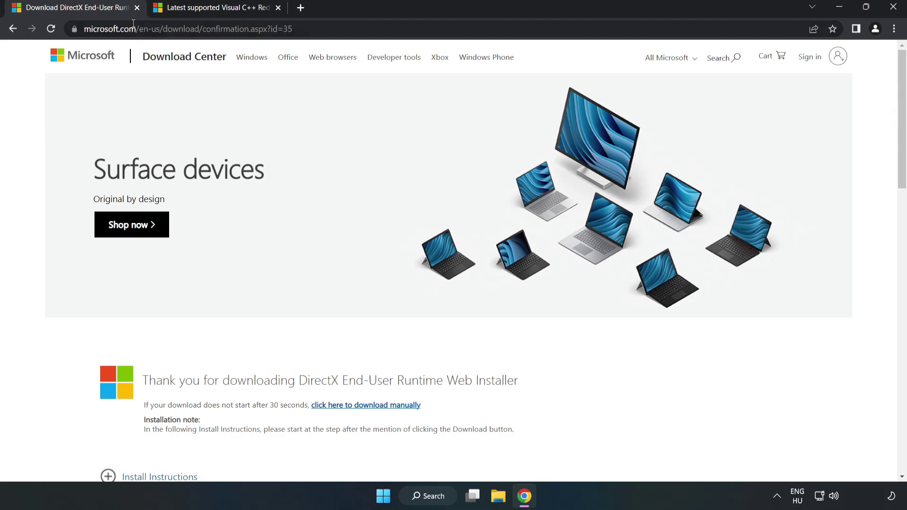
# Close the DirectX tab and locate the Visual Studio 2015-2022 redistributable table.
pyautogui.click(136, 7)
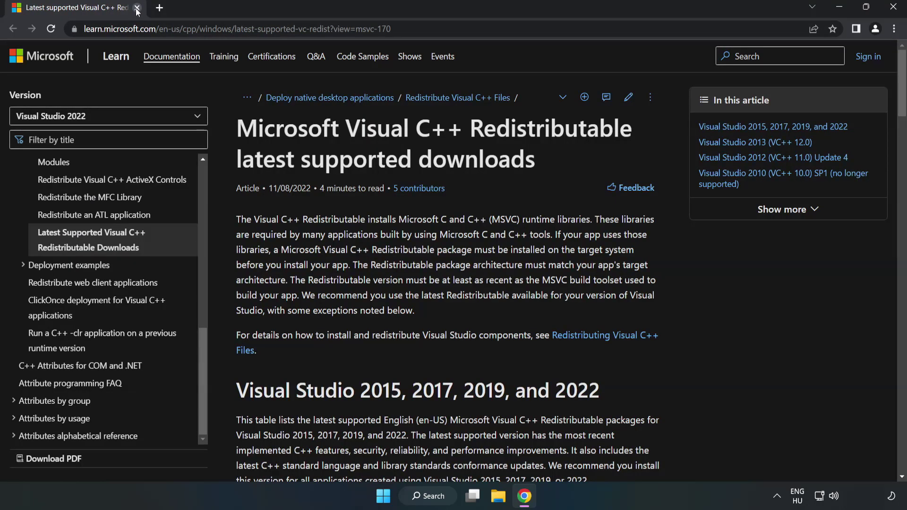
pyautogui.moveTo(440, 28)
pyautogui.mouseDown()
pyautogui.moveTo(42, 26)
pyautogui.moveTo(440, 30)
pyautogui.mouseUp()
pyautogui.click(359, 168)
pyautogui.scroll(-1, 361, 170)
pyautogui.scroll(-3, 362, 171)
pyautogui.scroll(-1, 364, 175)
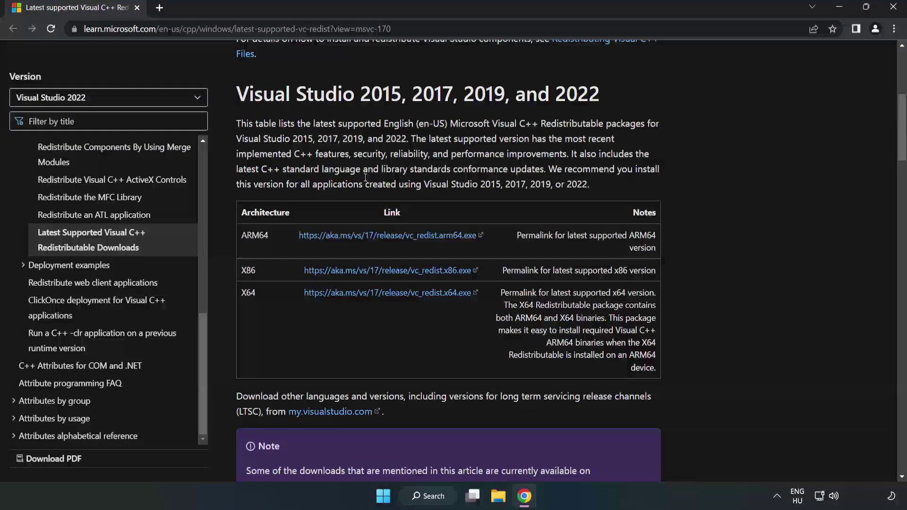
pyautogui.scroll(-1, 365, 175)
pyautogui.scroll(1, 277, 166)
pyautogui.moveTo(235, 96); pyautogui.dragTo(600, 96)
# Download the ARM64, x86 and x64 redistributables and launch VC_redist.arm64.exe.
pyautogui.click(600, 95)
pyautogui.click(365, 239)
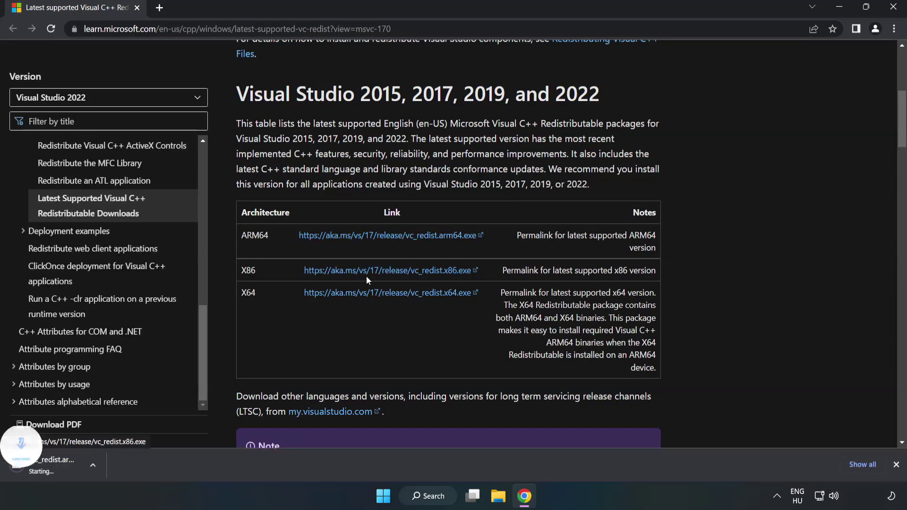
pyautogui.click(367, 274)
pyautogui.click(380, 296)
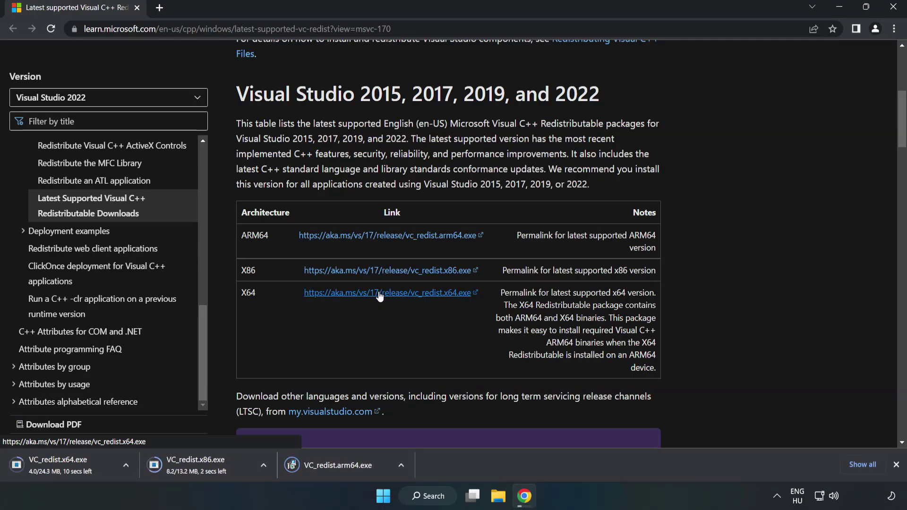
pyautogui.click(346, 465)
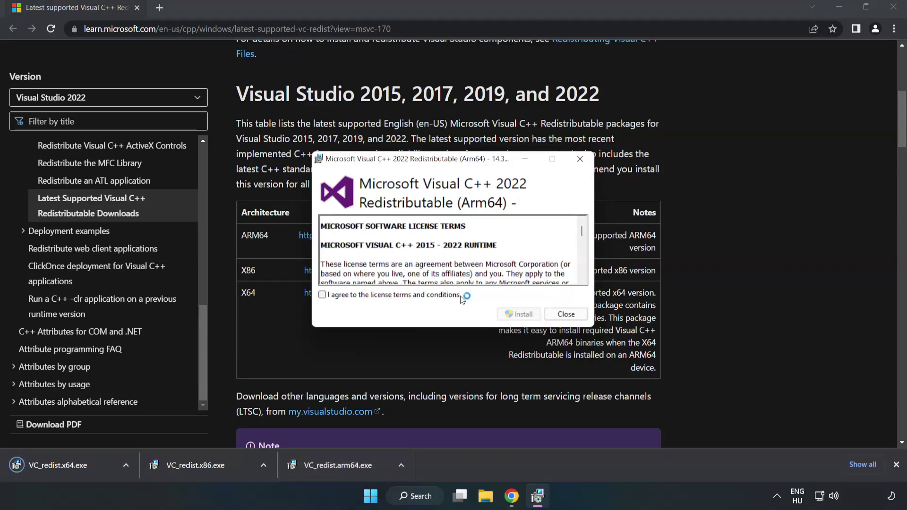
pyautogui.moveTo(581, 230); pyautogui.dragTo(582, 271)
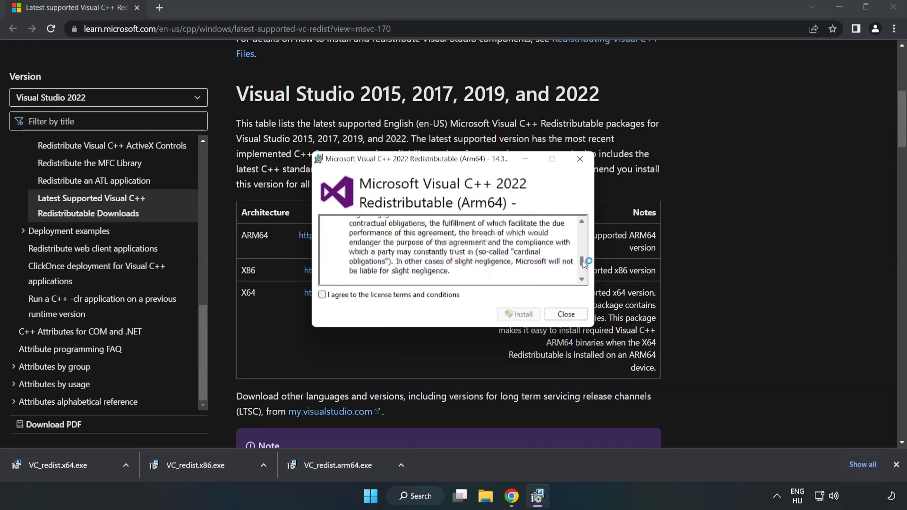
# Accept the license and try installing the ARM64 package, dismissing its unsupported failure.
pyautogui.click(322, 297)
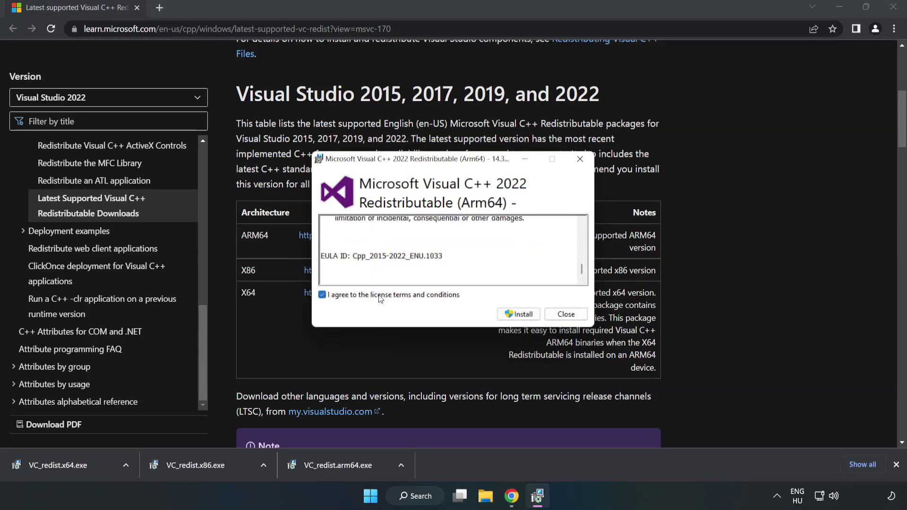
pyautogui.click(520, 314)
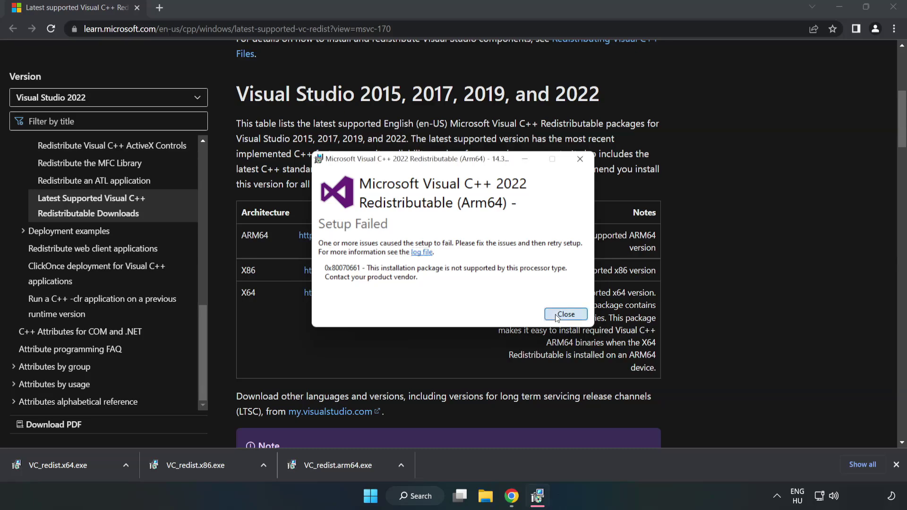
pyautogui.click(564, 314)
# Install the x86 Visual C++ 2015-2022 redistributable from VC_redist.x86.exe.
pyautogui.click(201, 465)
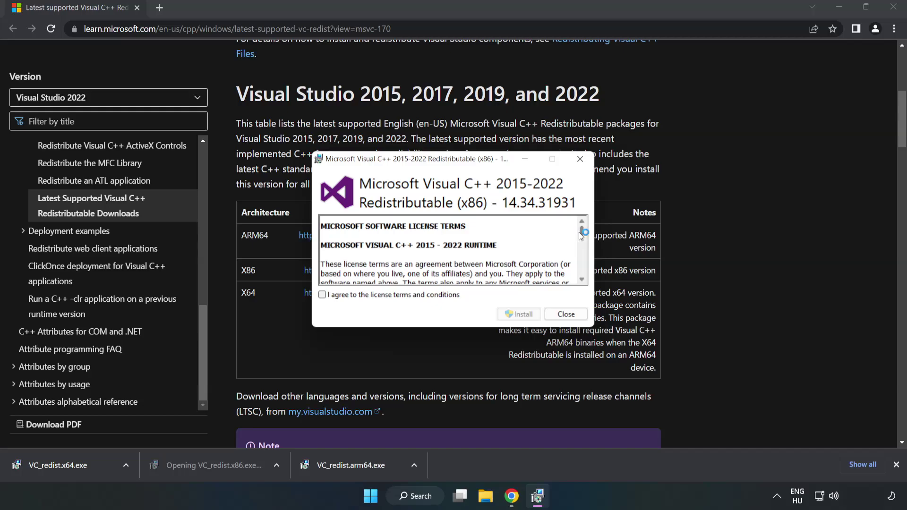
pyautogui.moveTo(583, 231); pyautogui.dragTo(583, 272)
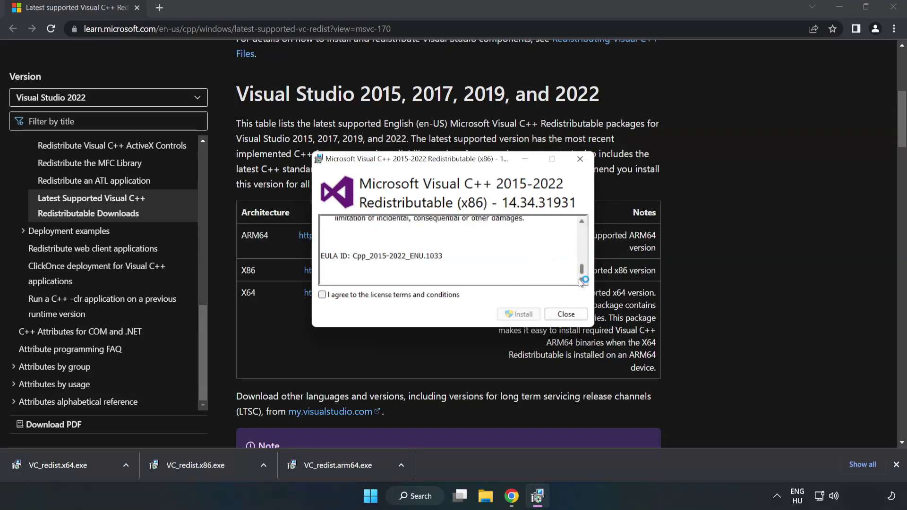
pyautogui.click(324, 295)
pyautogui.click(516, 314)
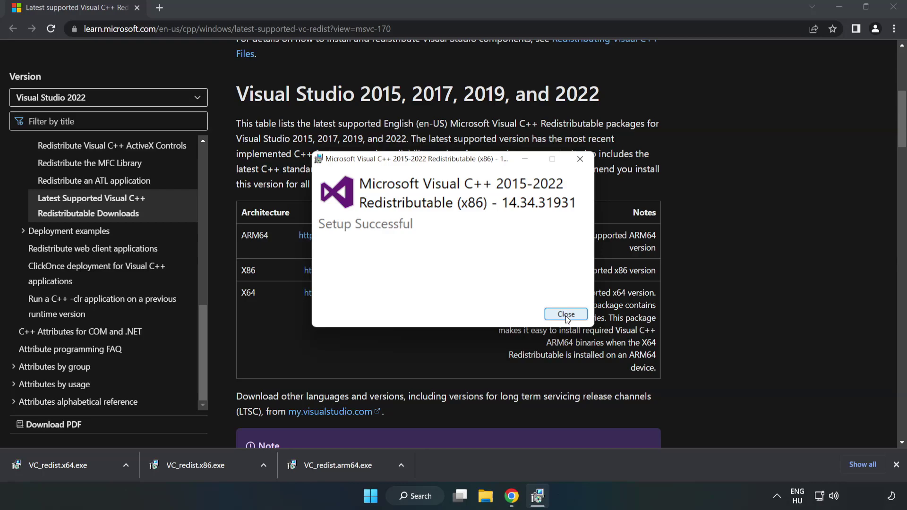
pyautogui.click(567, 316)
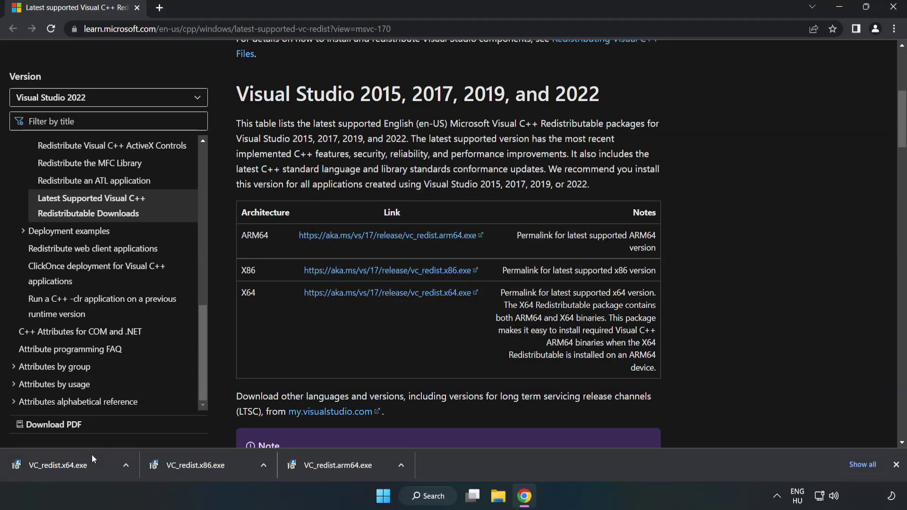
# Install the x64 Visual C++ 2015-2022 redistributable from VC_redist.x64.exe.
pyautogui.click(49, 462)
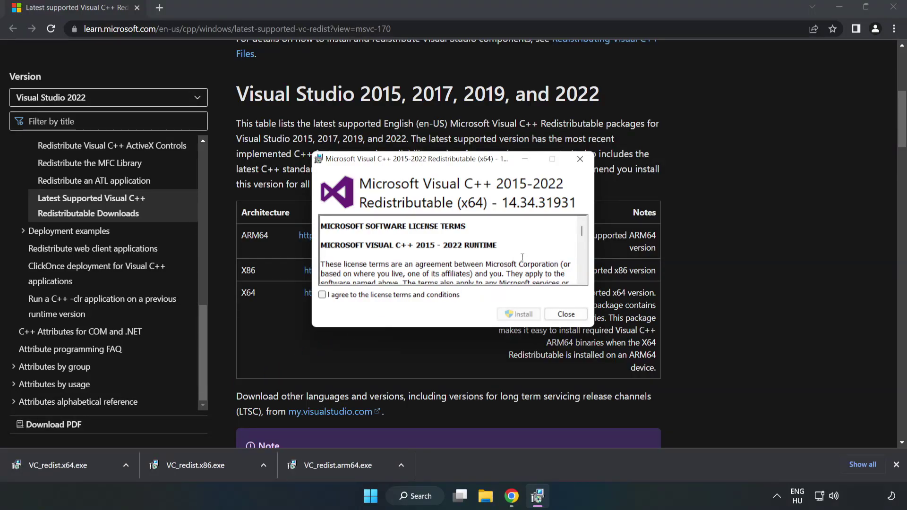
pyautogui.moveTo(582, 231); pyautogui.dragTo(584, 276)
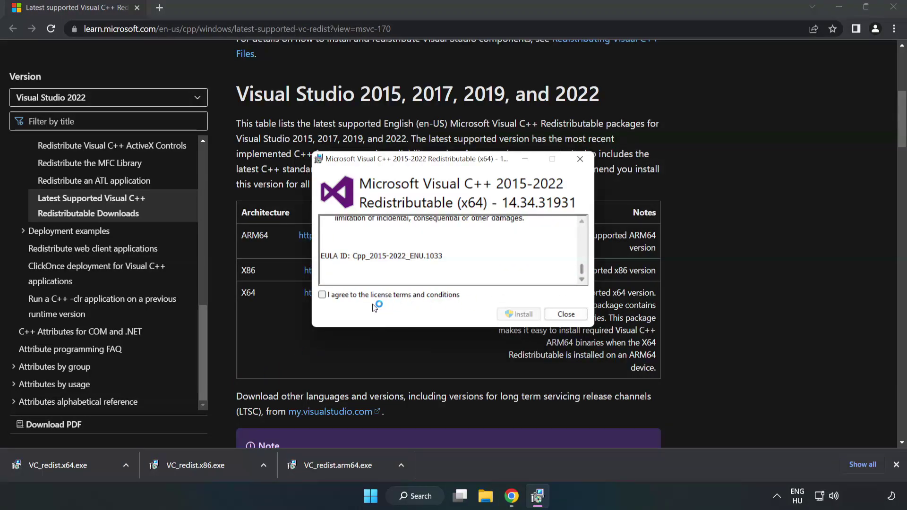
pyautogui.click(322, 295)
pyautogui.click(516, 314)
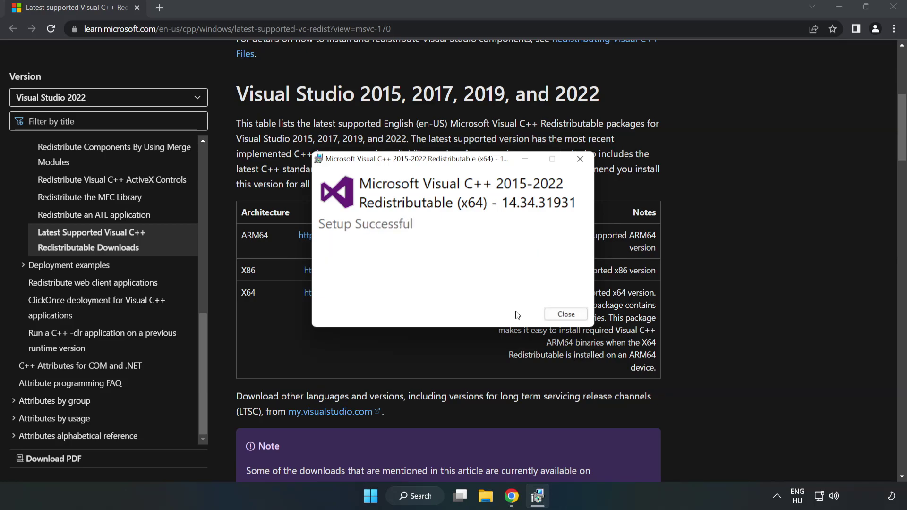
pyautogui.click(567, 313)
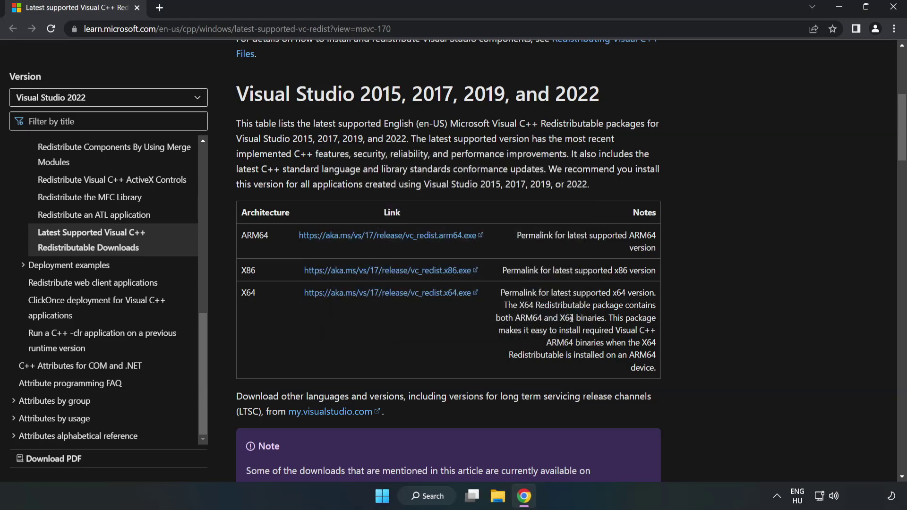
# Close Chrome and run Command Prompt as administrator from Windows search for 'cmd'.
pyautogui.click(895, 9)
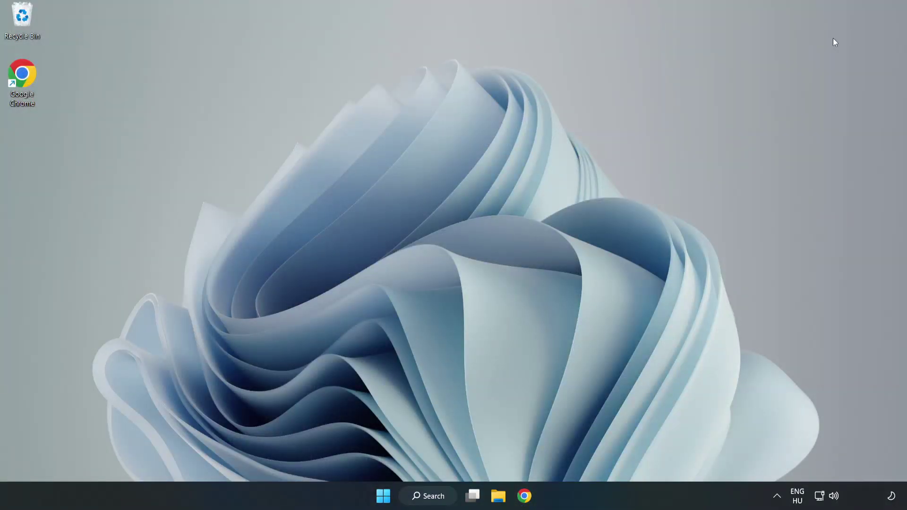
pyautogui.click(439, 498)
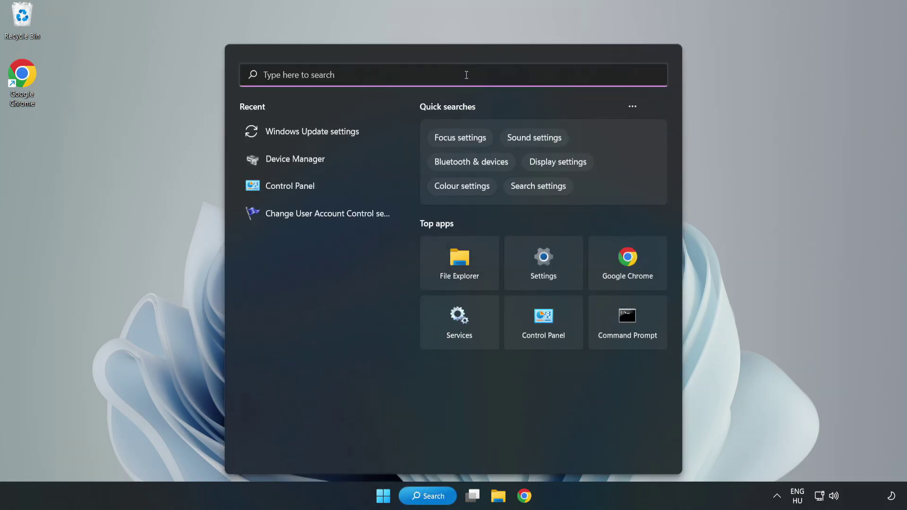
pyautogui.write('cmd')
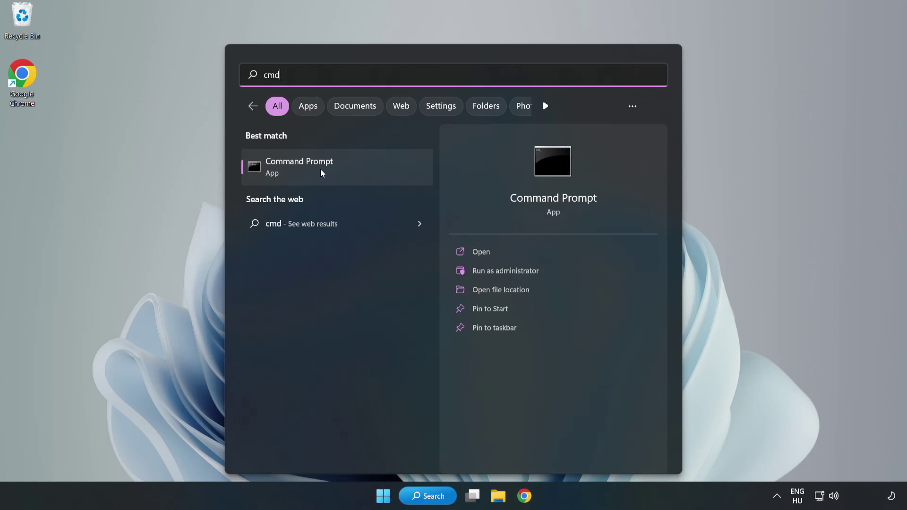
pyautogui.rightClick(355, 172)
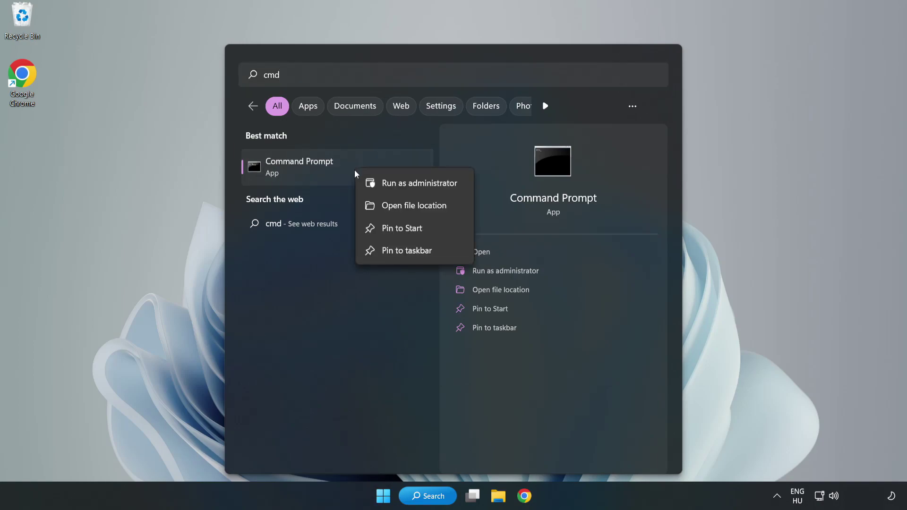
pyautogui.click(392, 185)
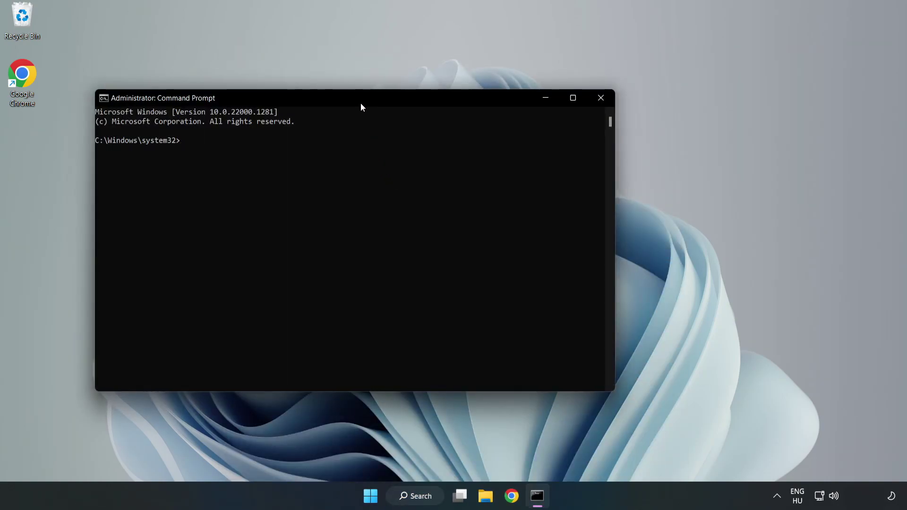
# Run sfc /scannow until it reports no integrity violations, then close Command Prompt.
pyautogui.moveTo(361, 105); pyautogui.dragTo(461, 104)
pyautogui.write('sfc /scann')
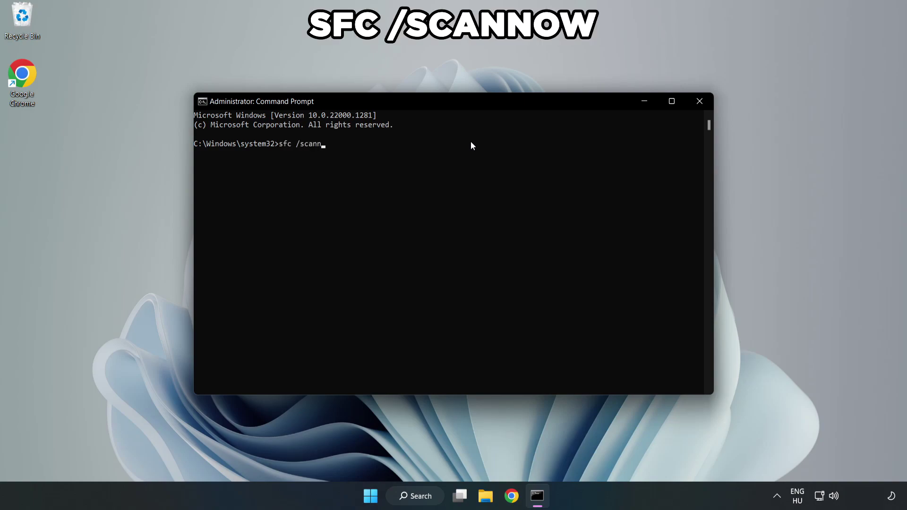
pyautogui.write('ow')
pyautogui.press('Return')
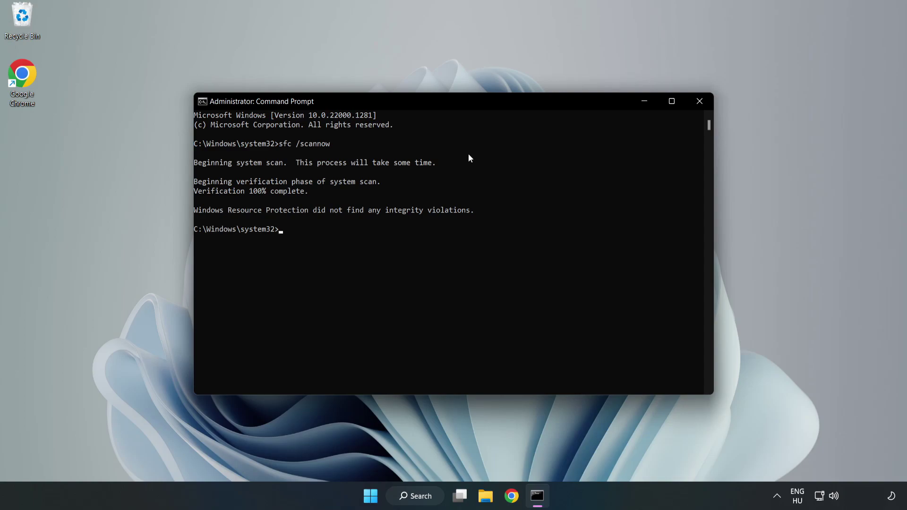
pyautogui.click(698, 103)
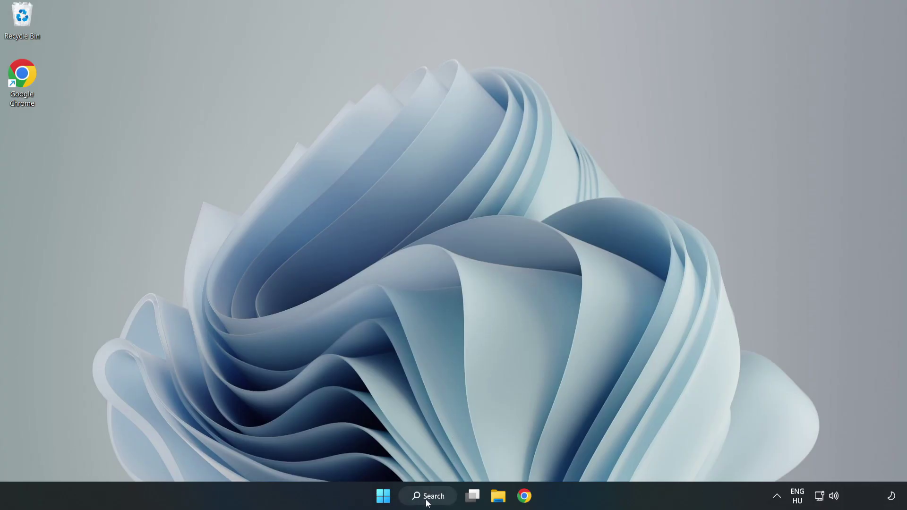
# Search Windows for 'security' and launch the Windows Security app.
pyautogui.click(428, 499)
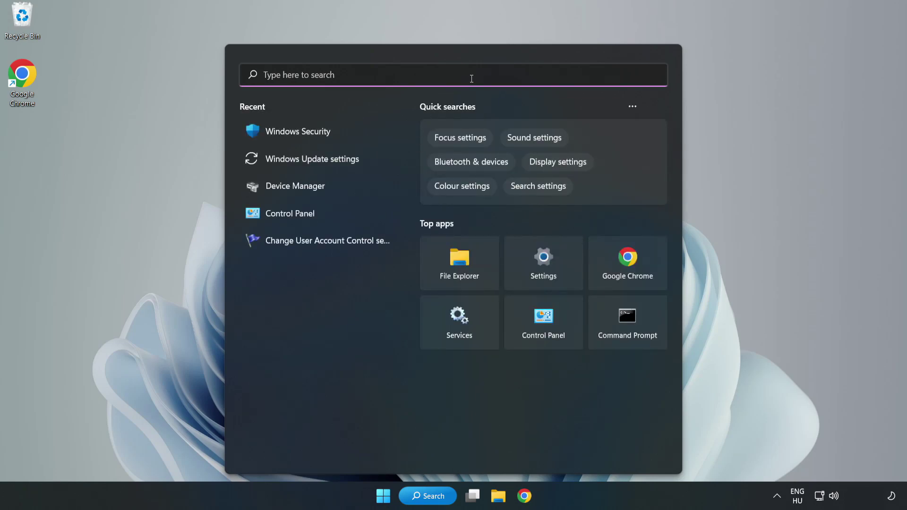
pyautogui.write('securit')
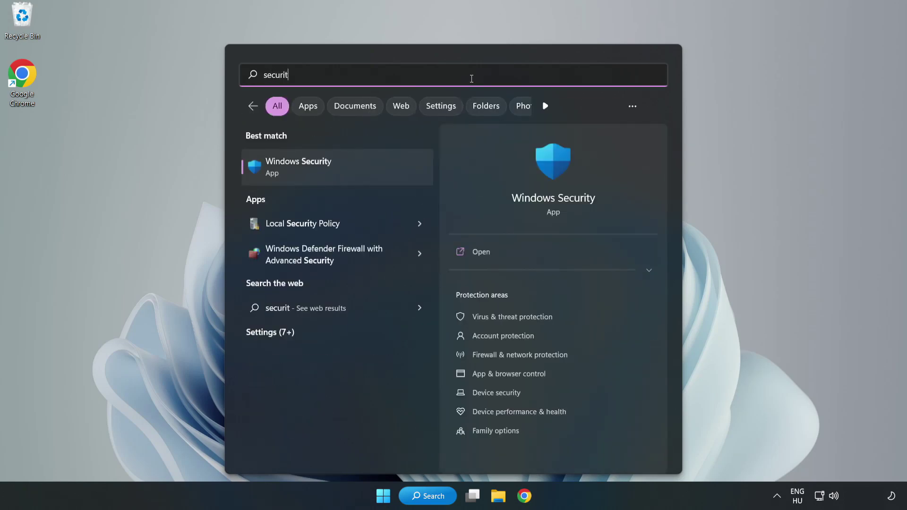
pyautogui.write('y')
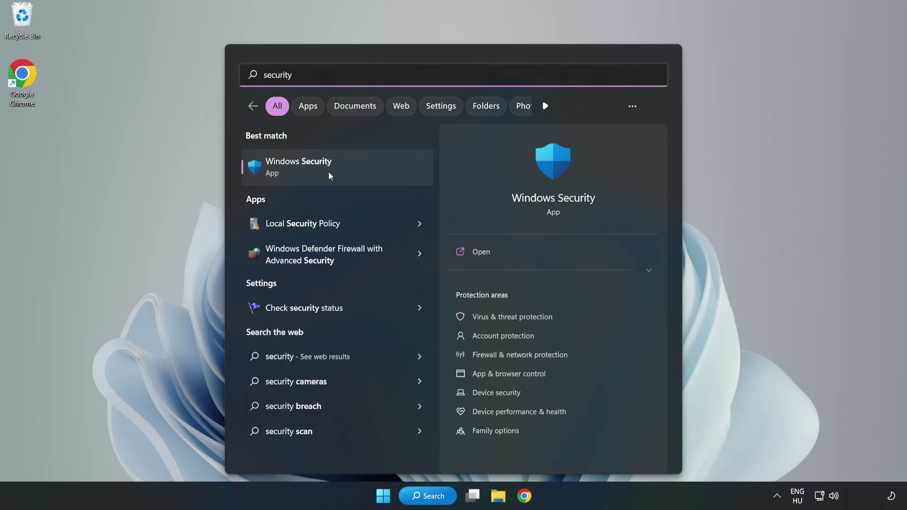
pyautogui.click(328, 170)
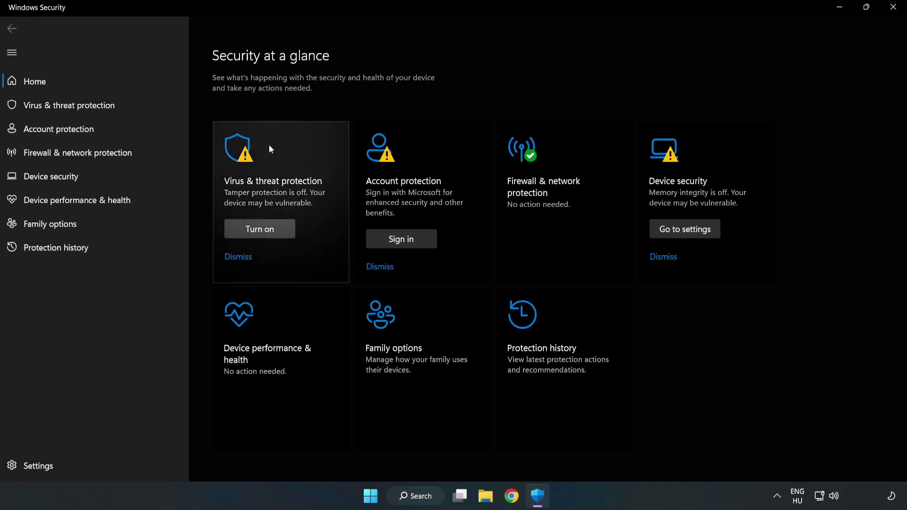
# Go through Virus & threat protection settings to Add or remove exclusions.
pyautogui.click(59, 108)
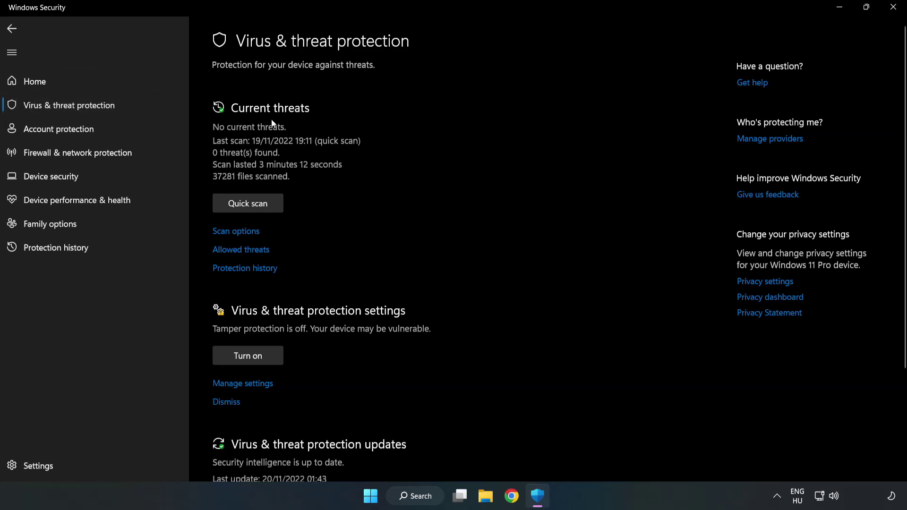
pyautogui.scroll(-3, 472, 182)
pyautogui.scroll(-2, 473, 187)
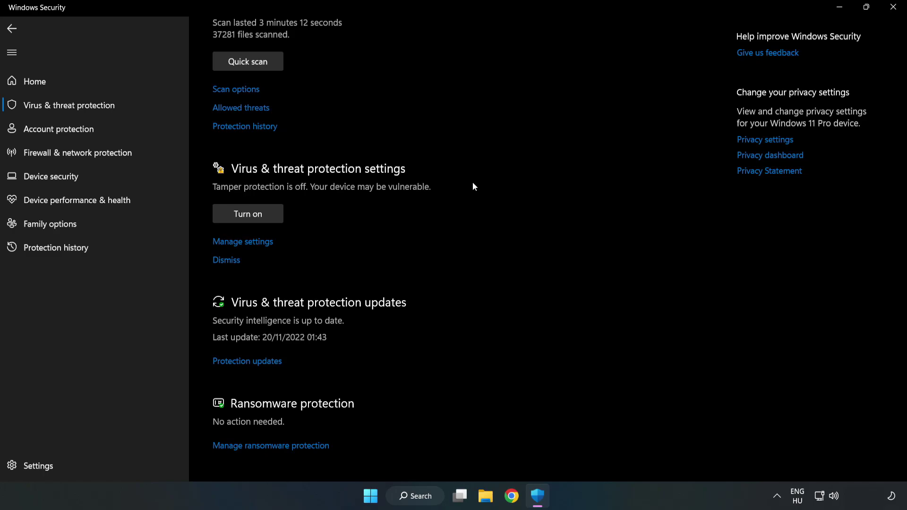
pyautogui.click(248, 245)
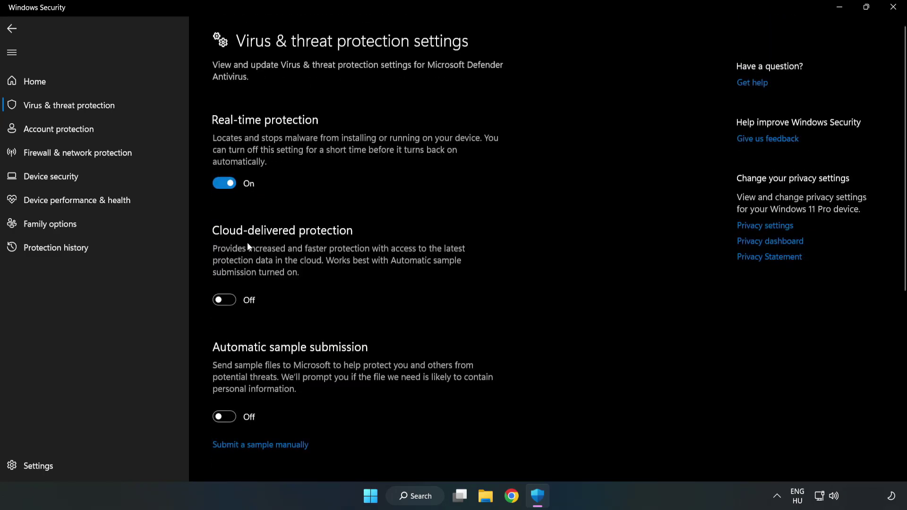
pyautogui.scroll(-1, 577, 242)
pyautogui.scroll(-4, 578, 241)
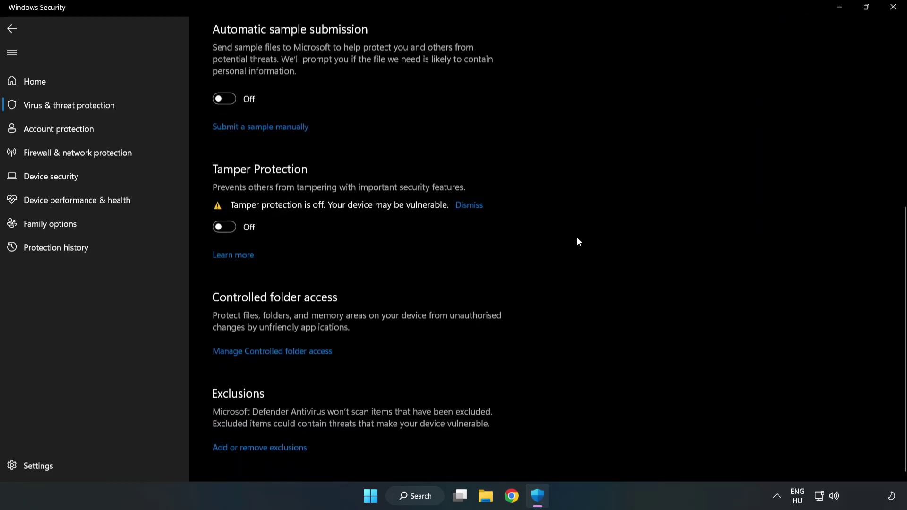
pyautogui.click(267, 447)
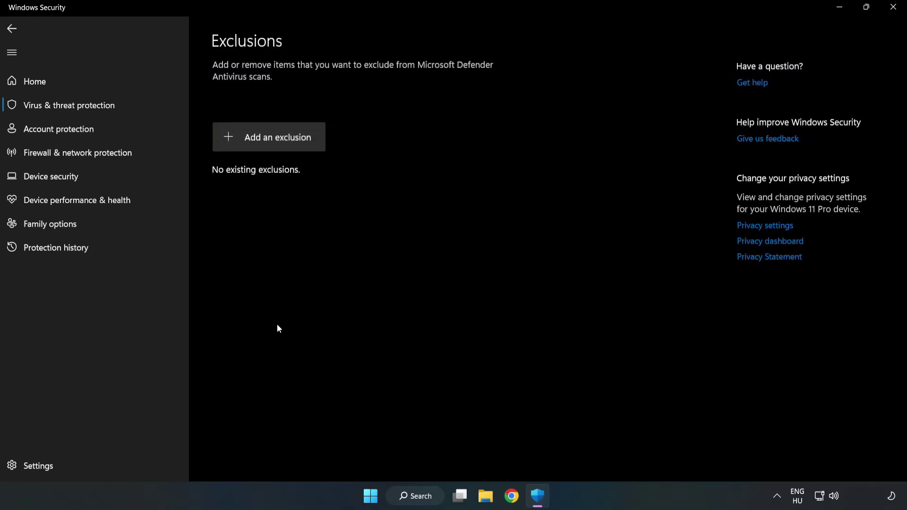
# Add a file exclusion for the shortcut in C:\Program Files (x86)\NOT WORKING APP.
pyautogui.click(278, 139)
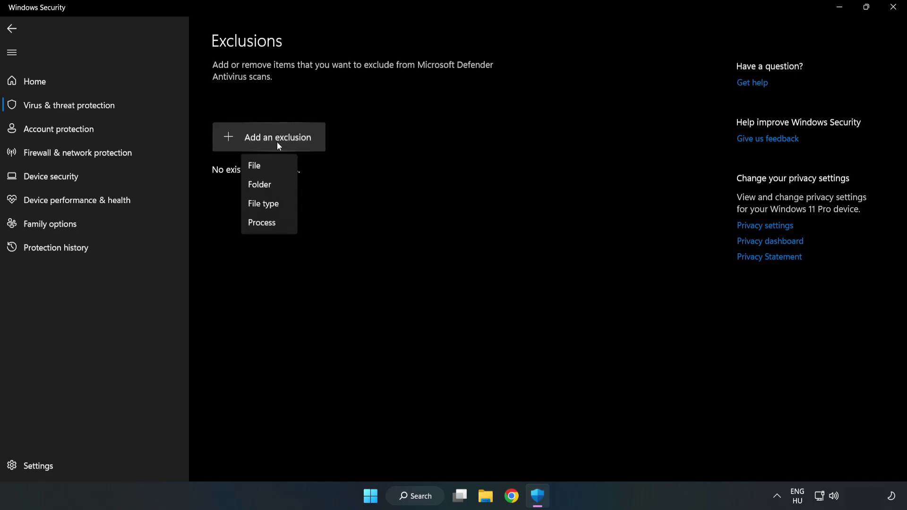
pyautogui.click(257, 165)
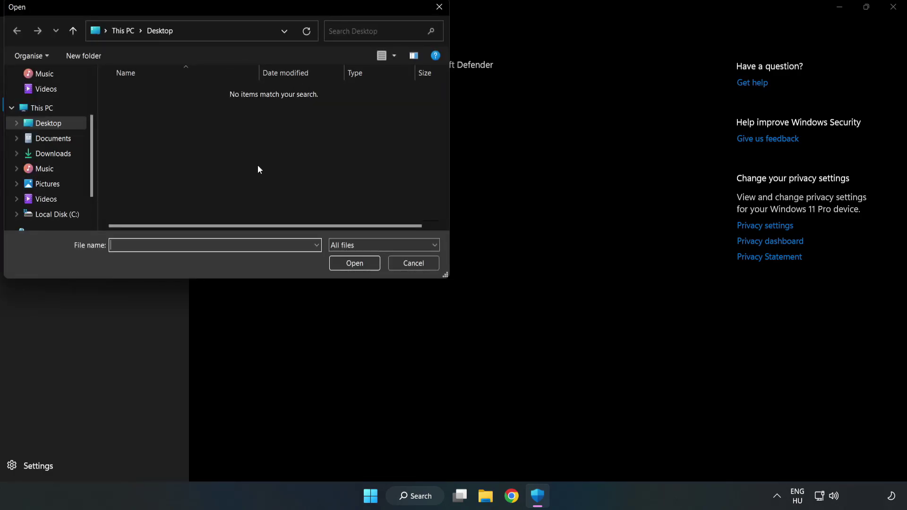
pyautogui.moveTo(246, 9); pyautogui.dragTo(417, 100)
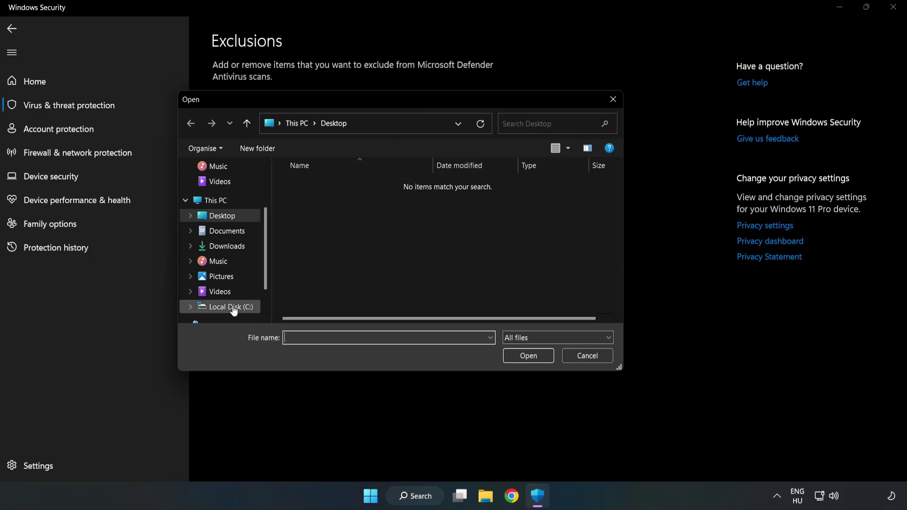
pyautogui.click(233, 307)
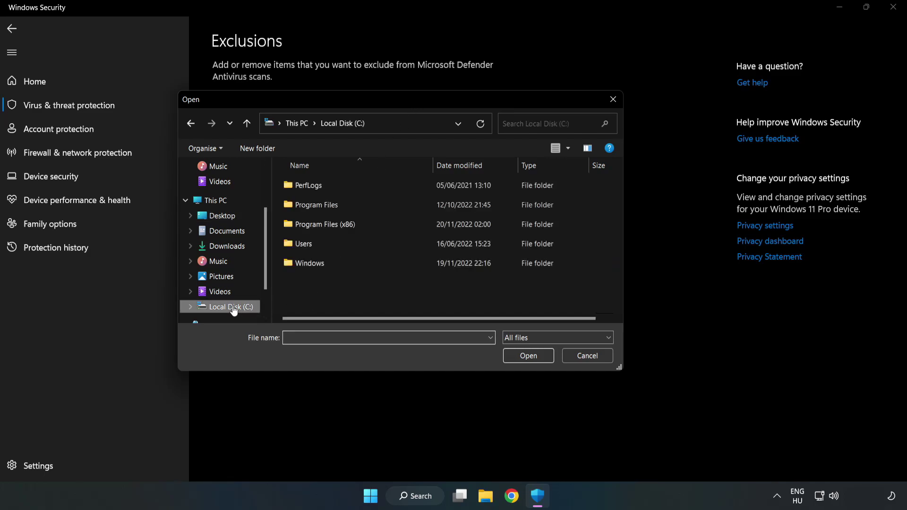
pyautogui.doubleClick(357, 226)
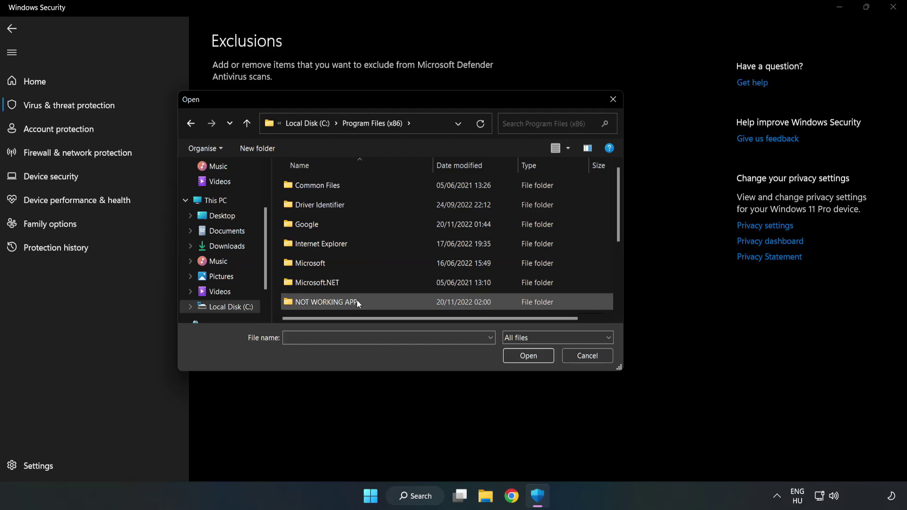
pyautogui.doubleClick(356, 301)
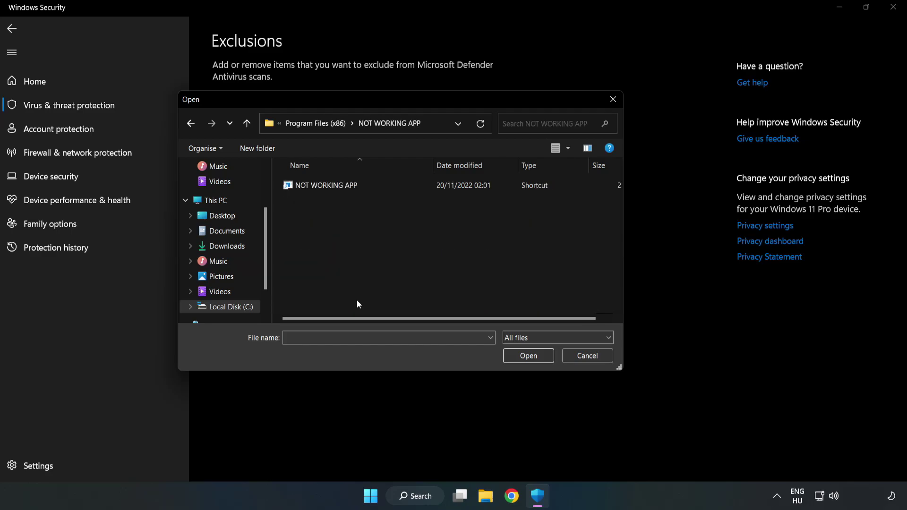
pyautogui.click(319, 184)
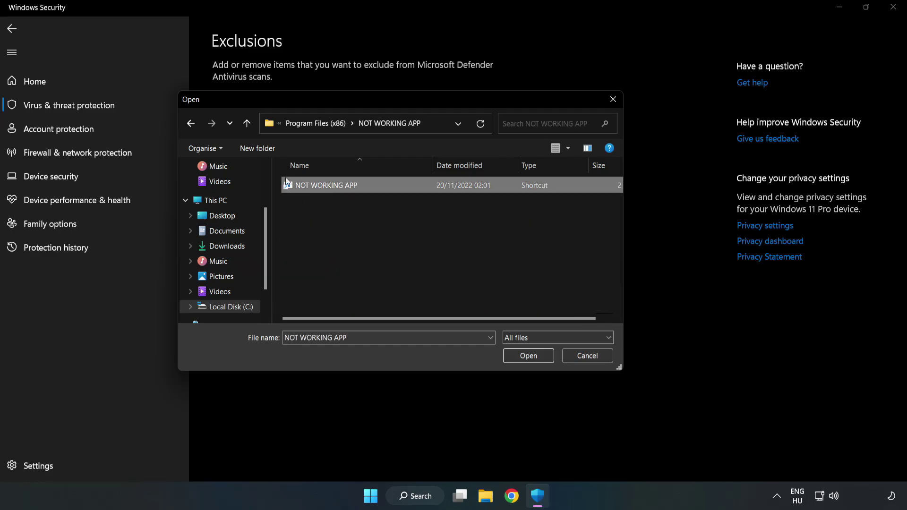
pyautogui.click(528, 357)
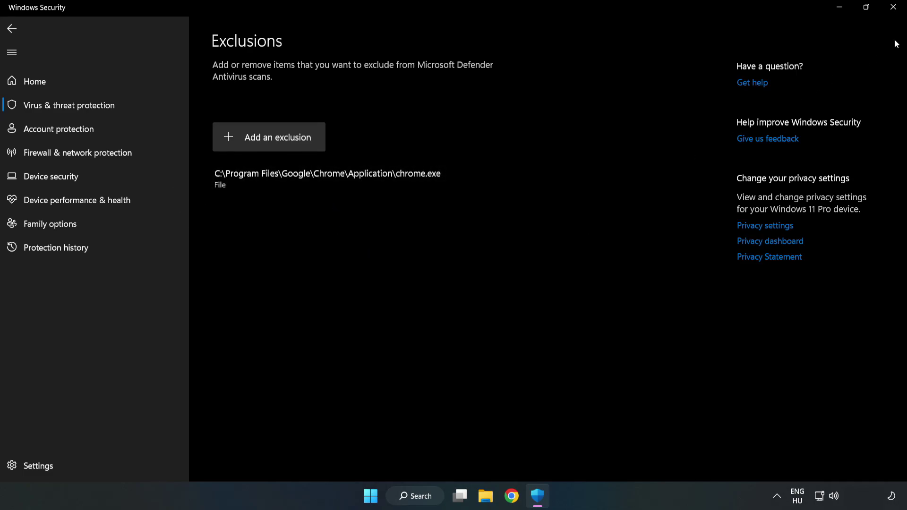
# Close Windows Security and show the Start menu's Sleep, Shut down and Restart options.
pyautogui.click(892, 11)
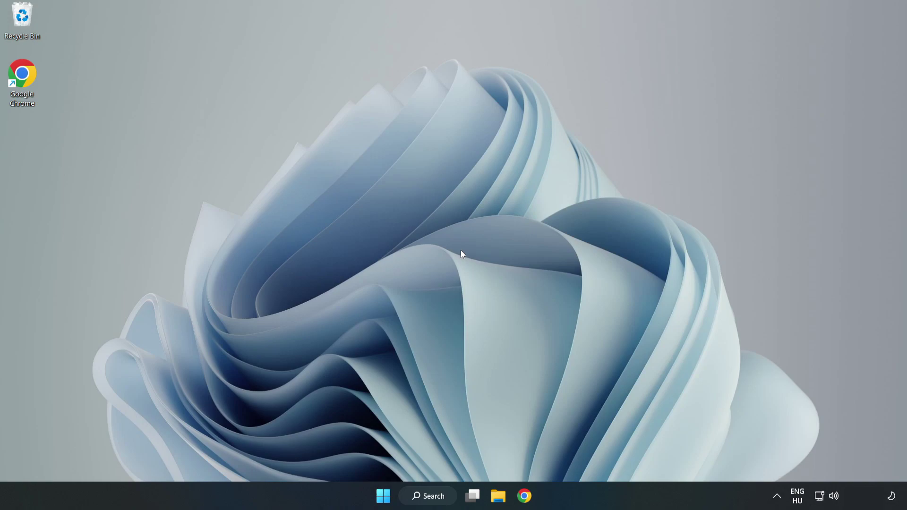
pyautogui.click(383, 495)
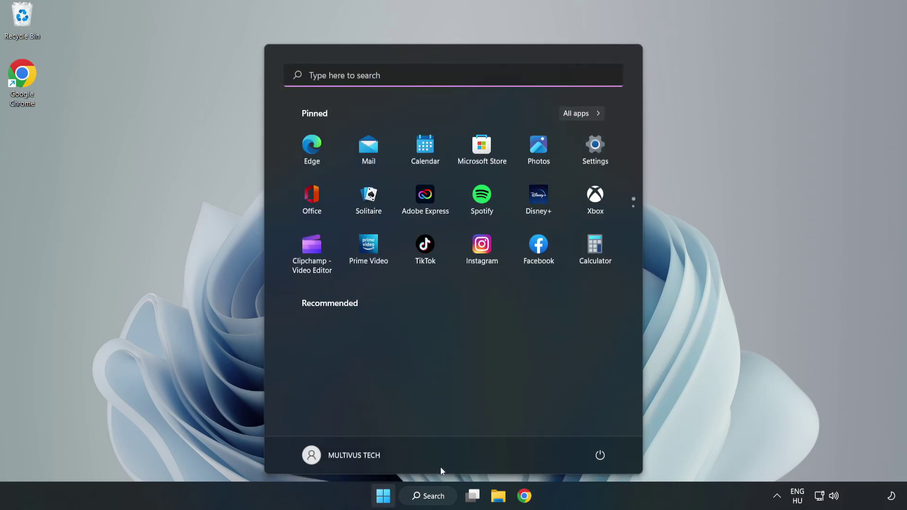
pyautogui.click(601, 455)
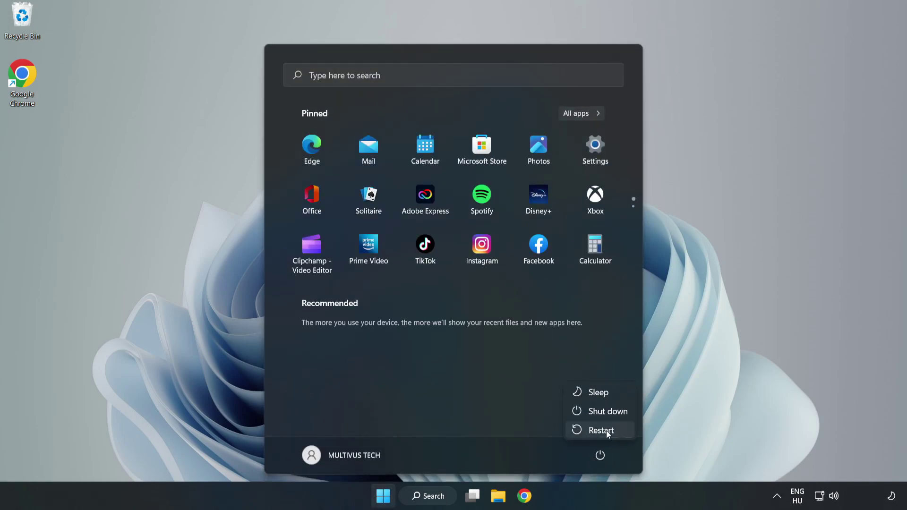